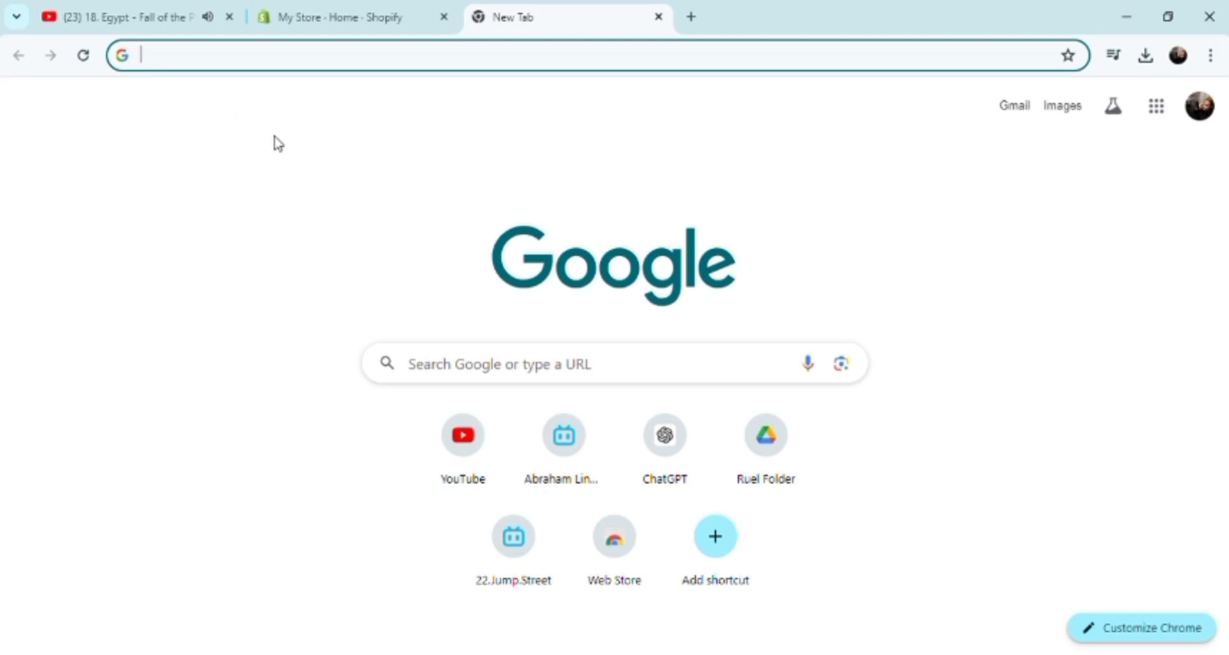
- Search Google for cjdropshipping and open the CJdropshipping website from the results
left_click(340, 19)
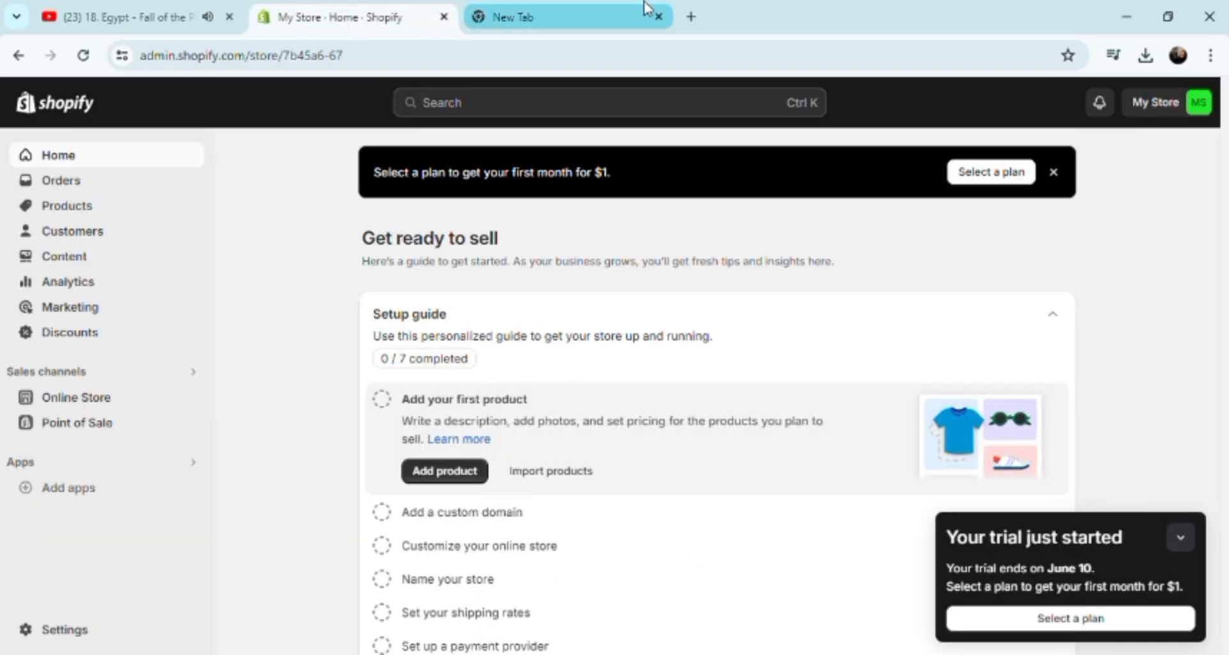
left_click(568, 17)
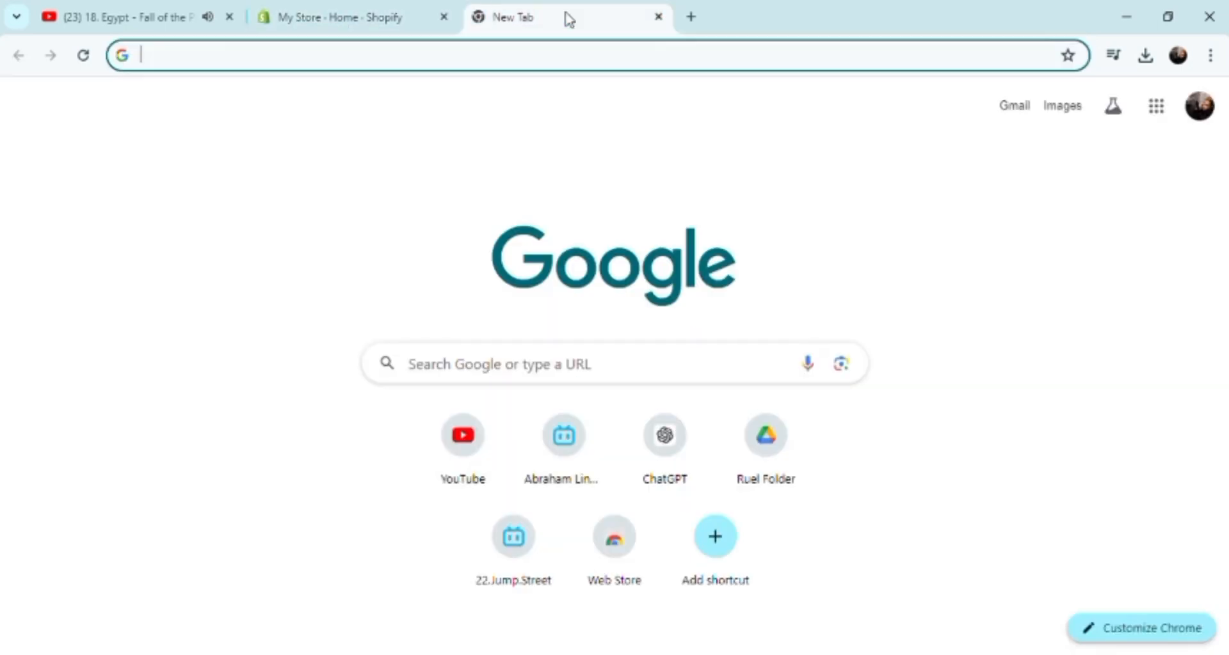
left_click(418, 67)
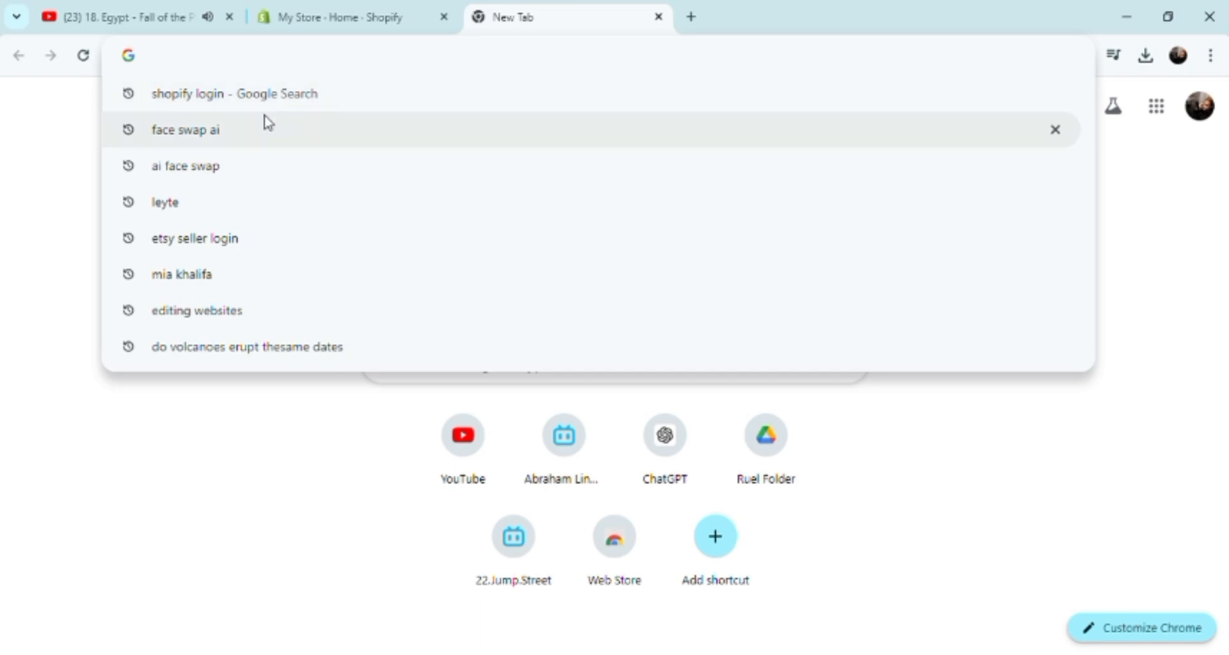
type("cj")
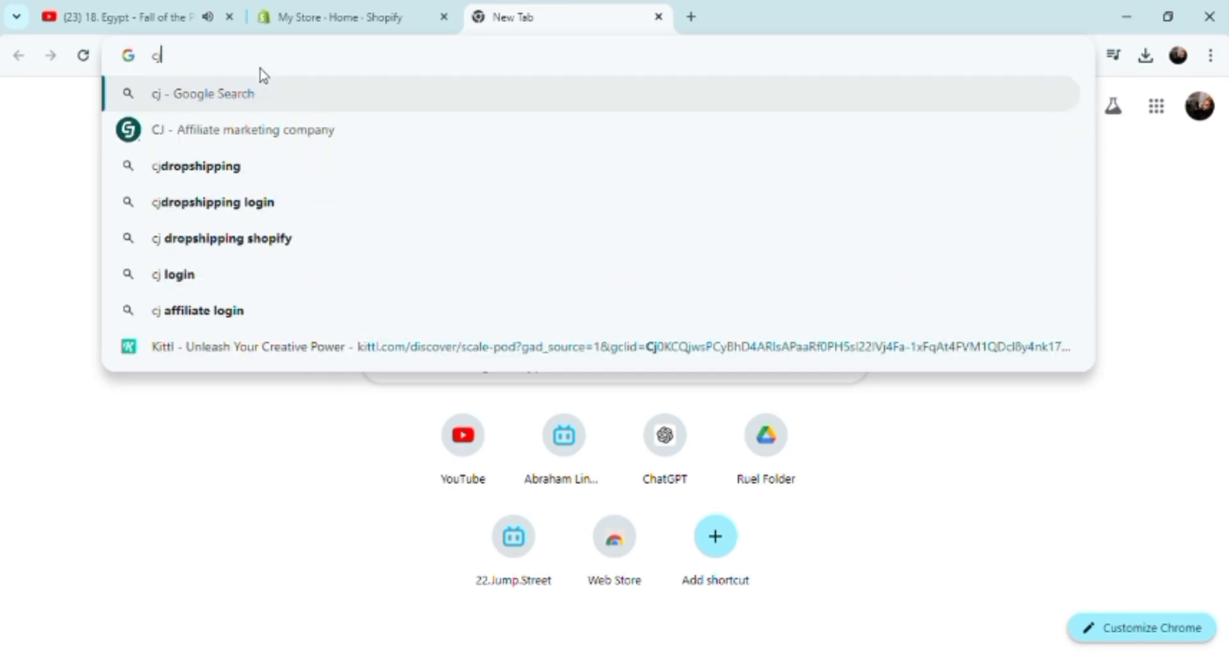
left_click(244, 174)
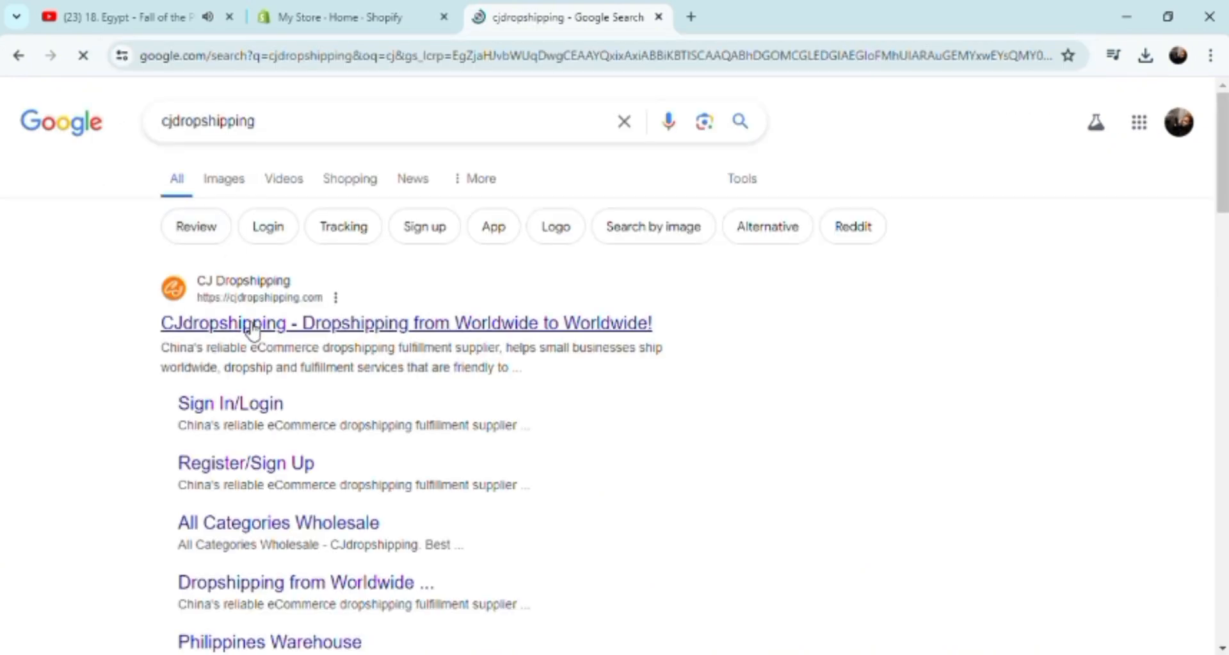
left_click(247, 336)
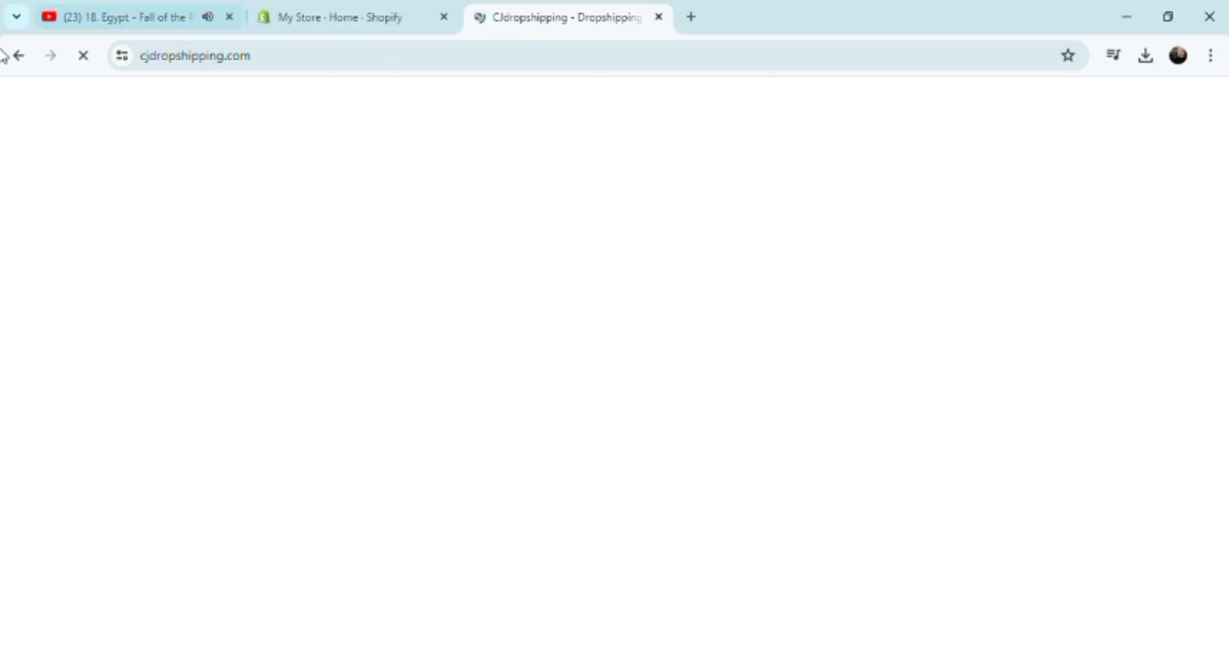
- Return to the Google results and search for dropshipping basics instead
left_click(21, 56)
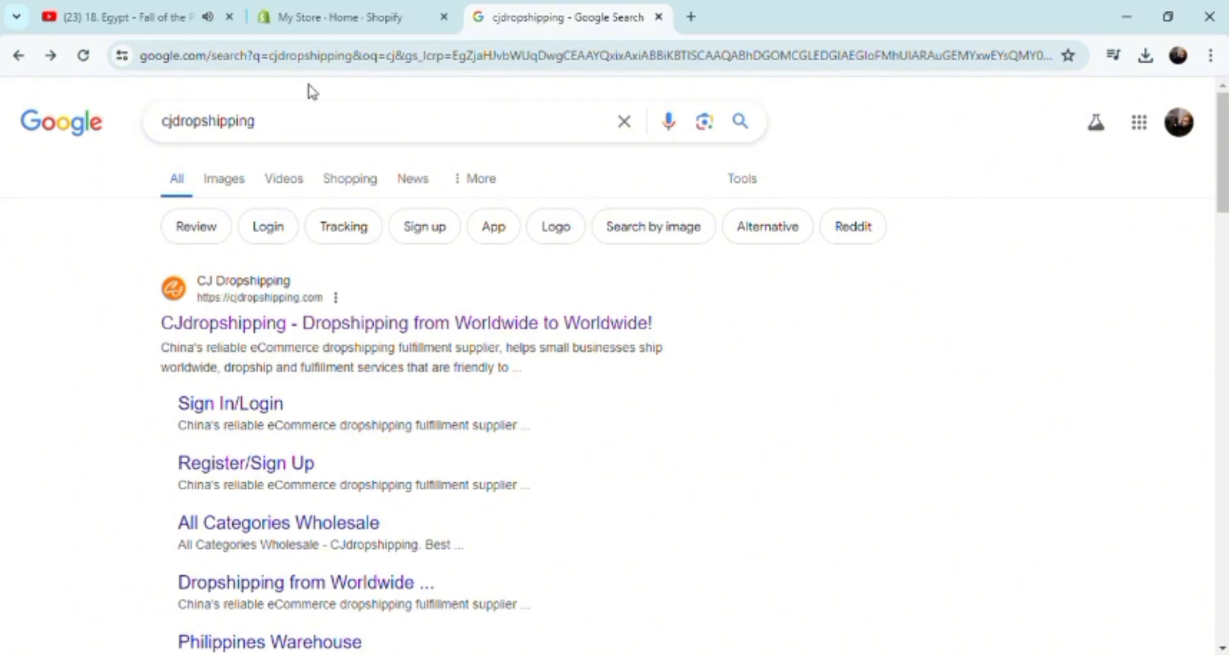
left_click(298, 128)
key("BackSpace")
key("BackSpace")
key("BackSpace")
key("BackSpace")
key("BackSpace")
key("BackSpace")
key("BackSpace")
key("BackSpace")
key("BackSpace")
key("BackSpace")
key("BackSpace")
key("BackSpace")
key("BackSpace")
key("BackSpace")
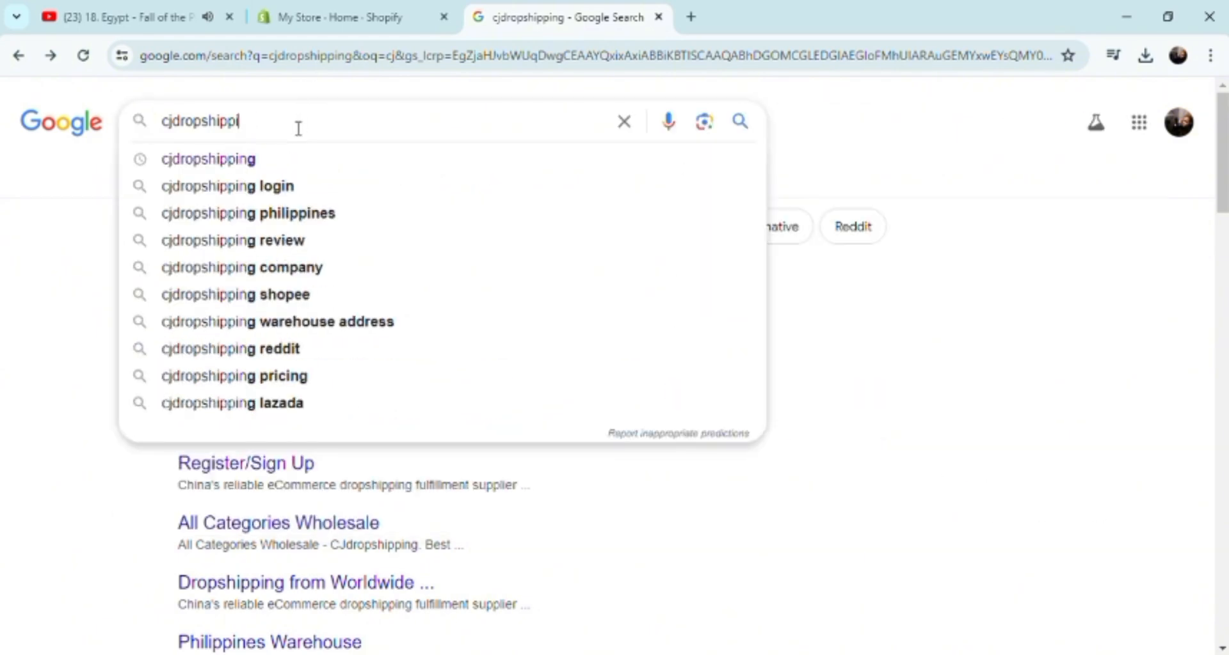
type("drop")
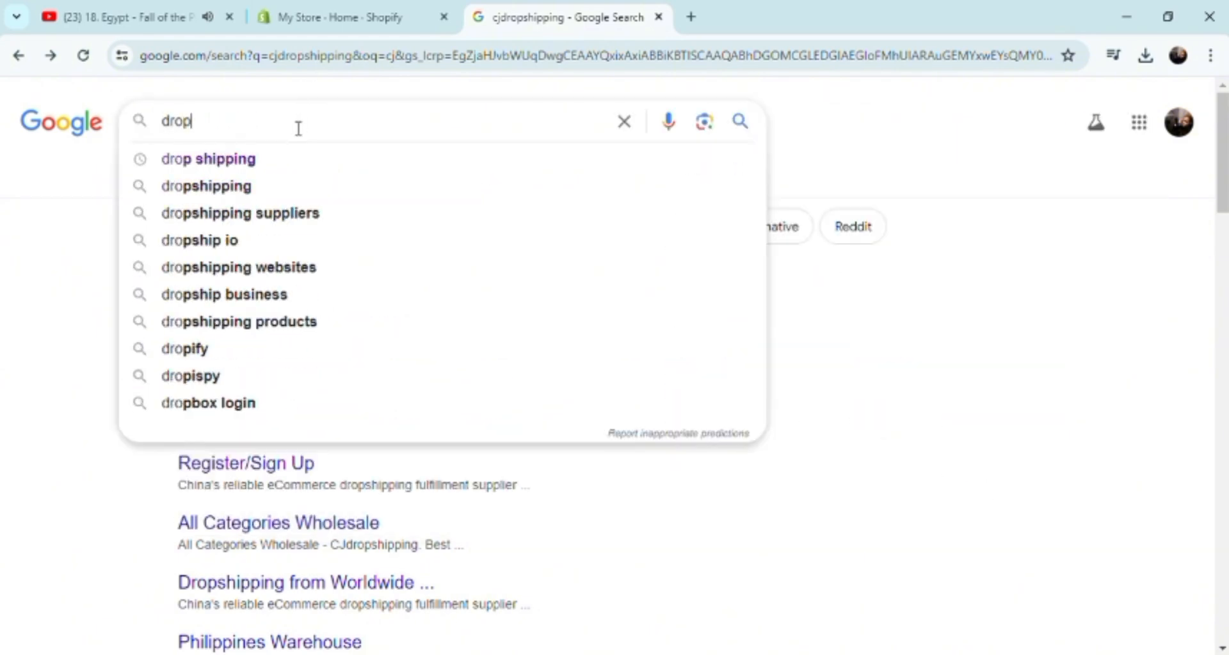
type("pshi")
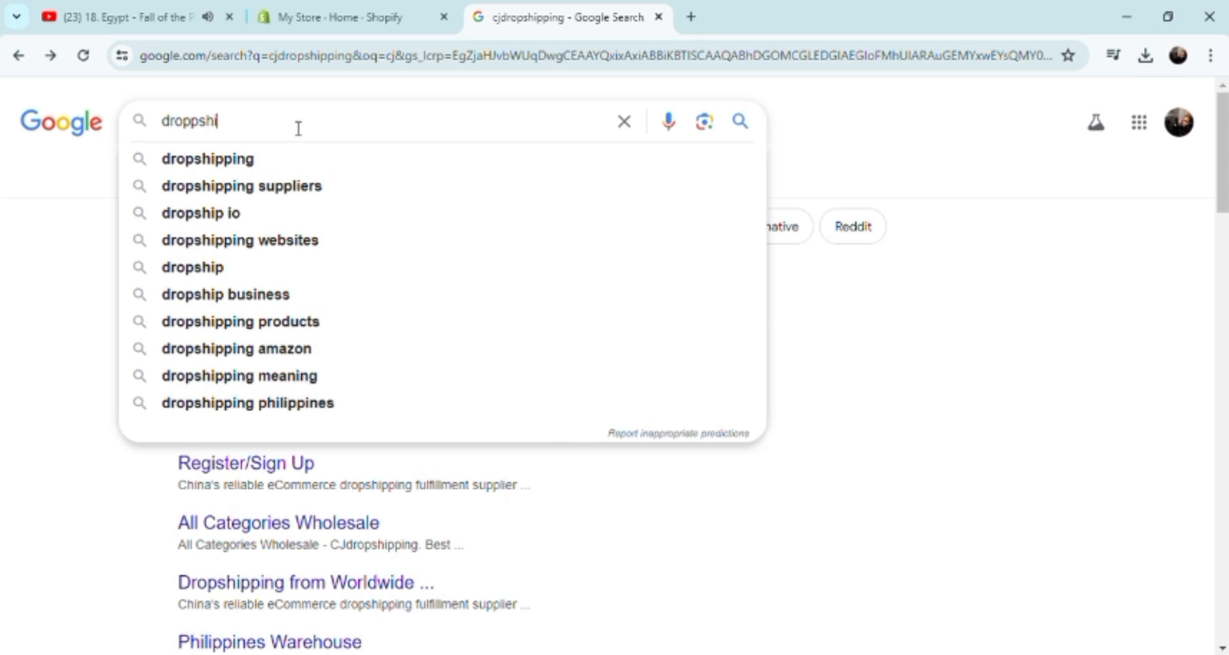
type("pping b")
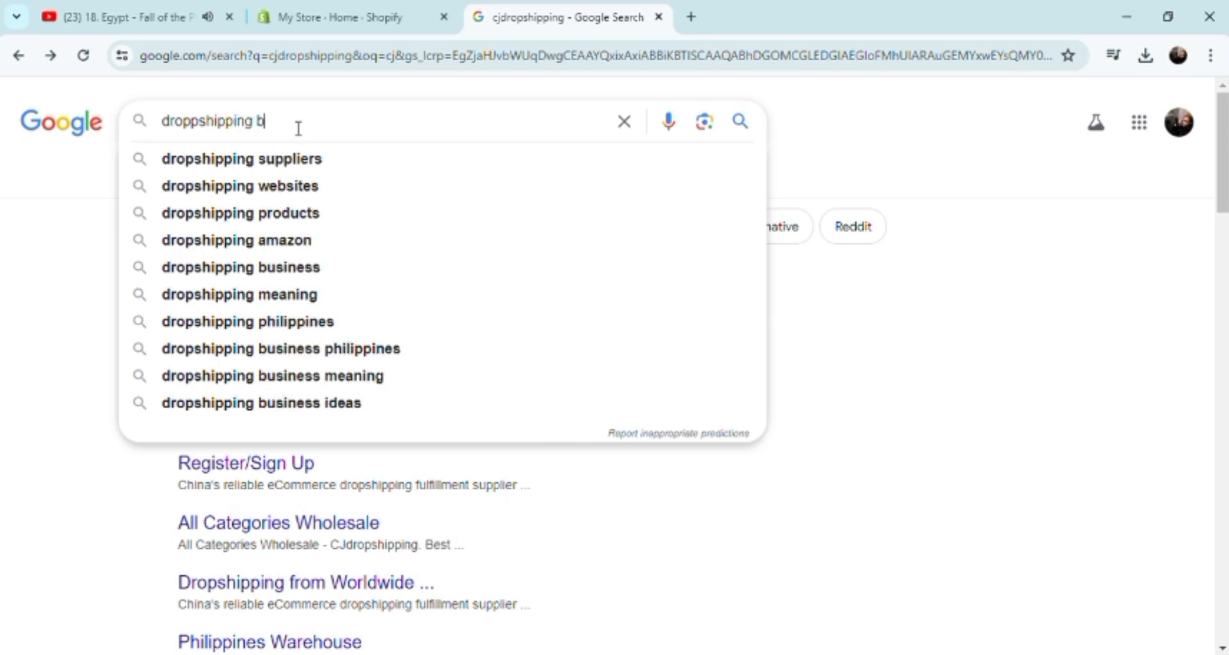
type("asi")
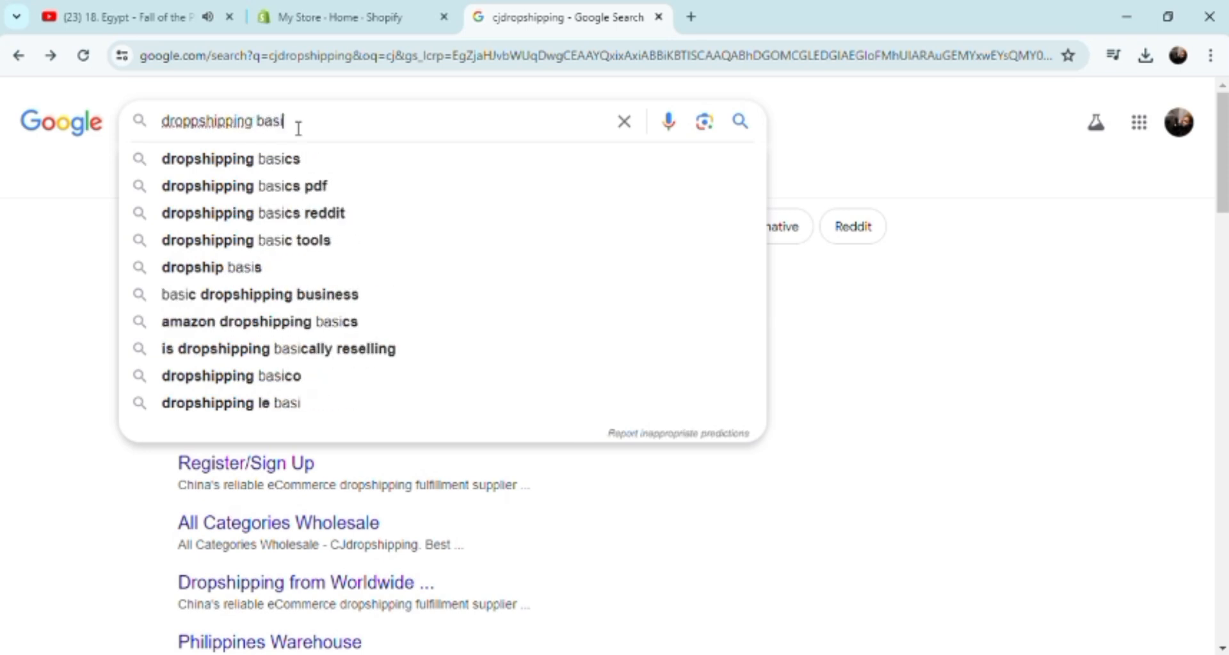
left_click(229, 162)
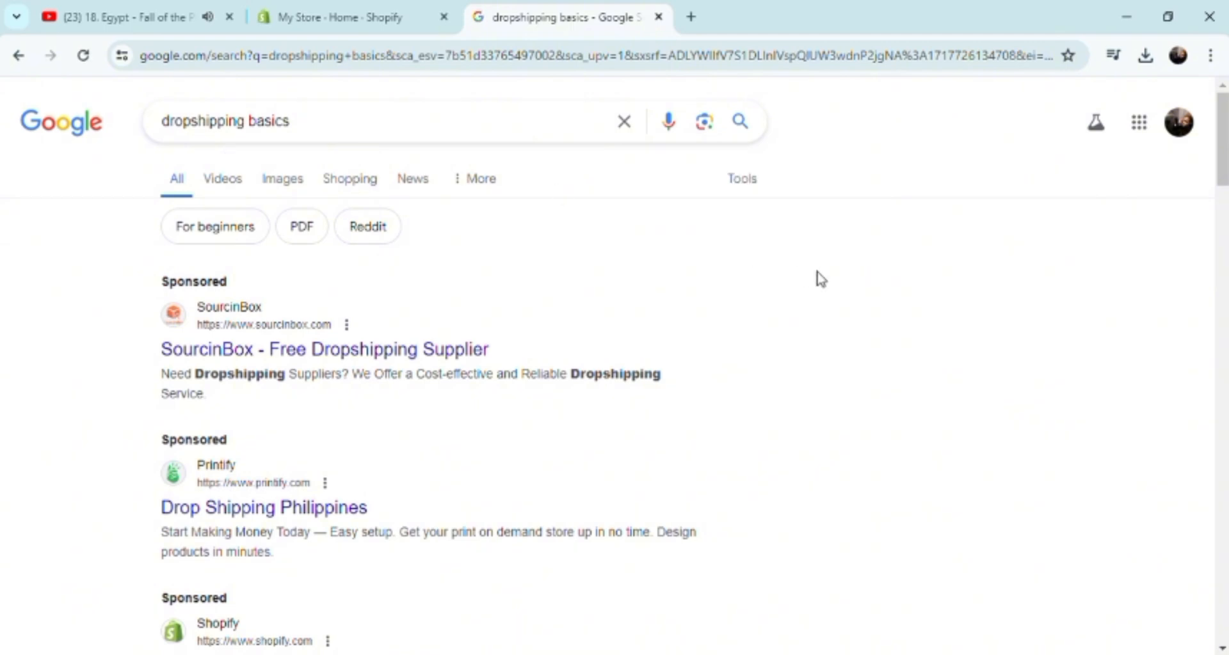
- Review the explanation of how dropshipping works and expand the question "How can a beginner start dropshipping?"
scroll(741, 398, "down", 1)
scroll(740, 394, "down", 6)
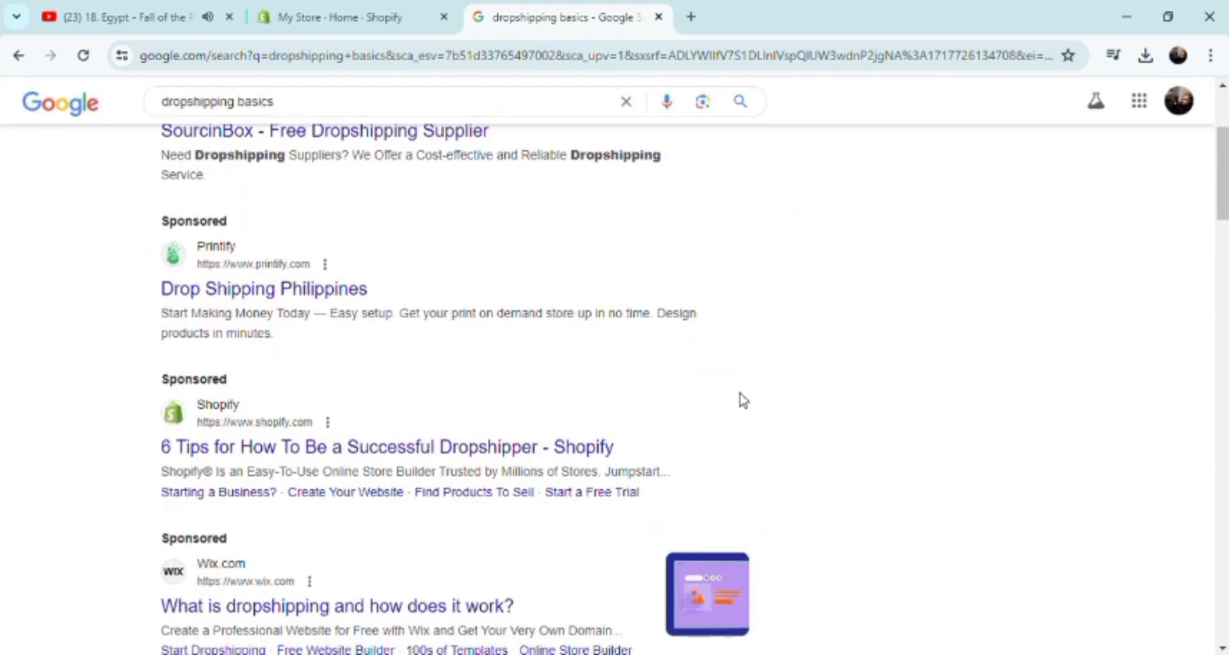
scroll(743, 395, "down", 4)
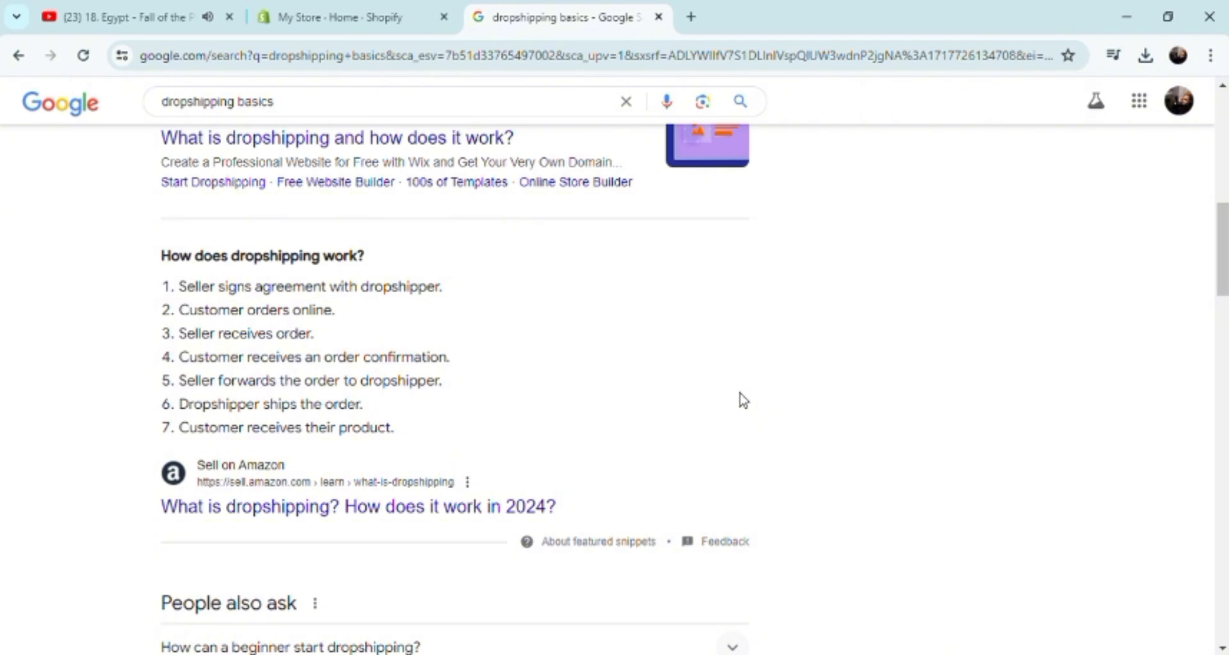
scroll(740, 394, "down", 5)
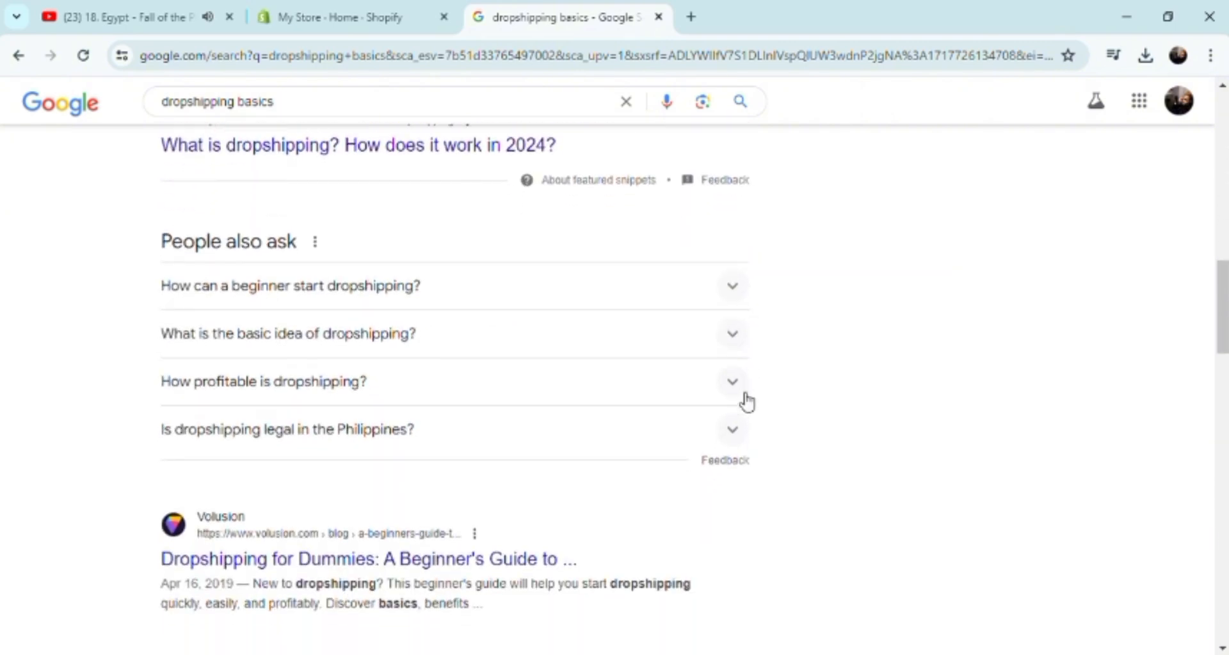
left_click(736, 296)
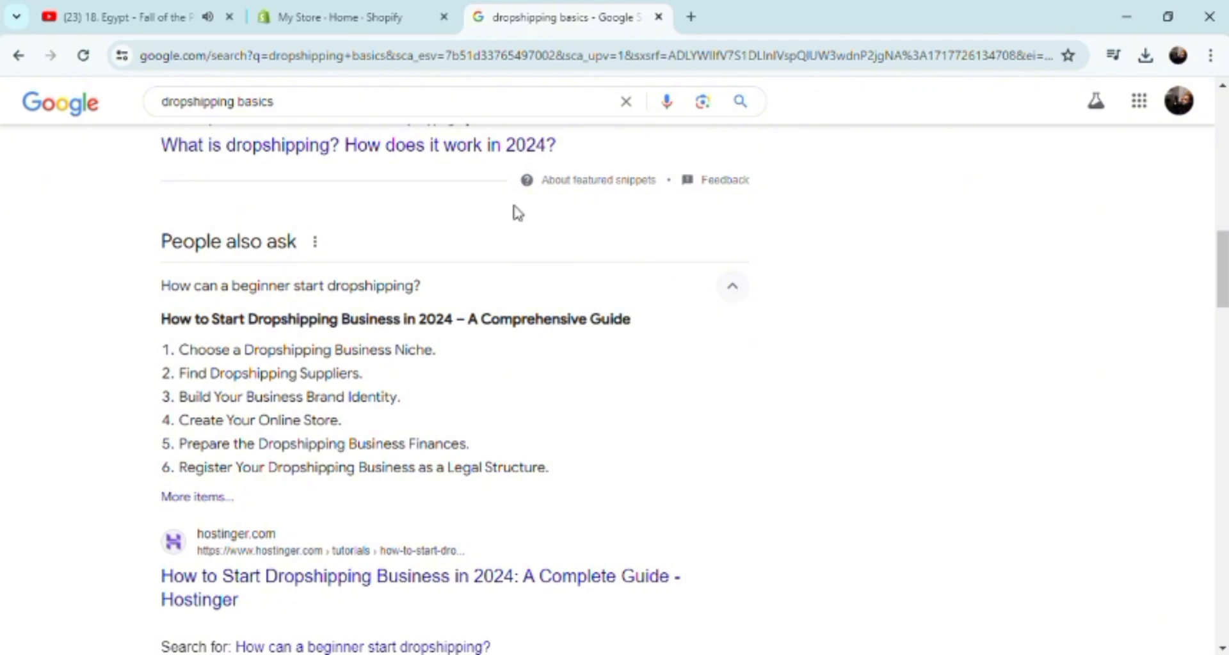
- Search Google for shopyfi in a new browser tab
left_click(339, 23)
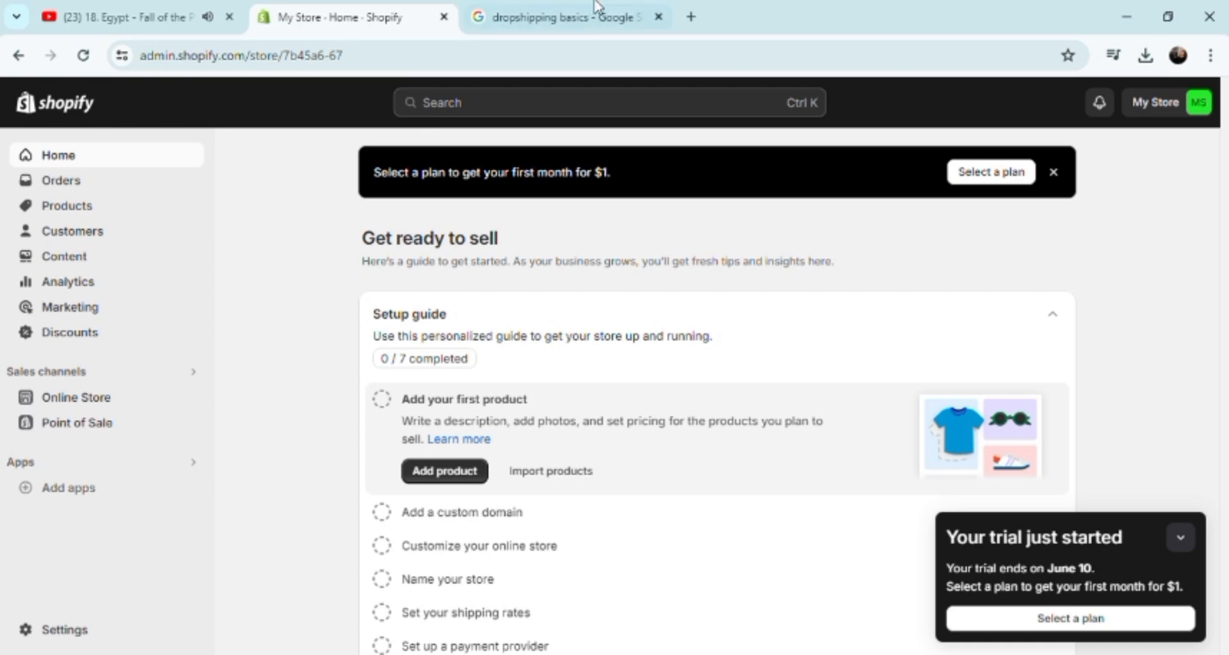
left_click(690, 17)
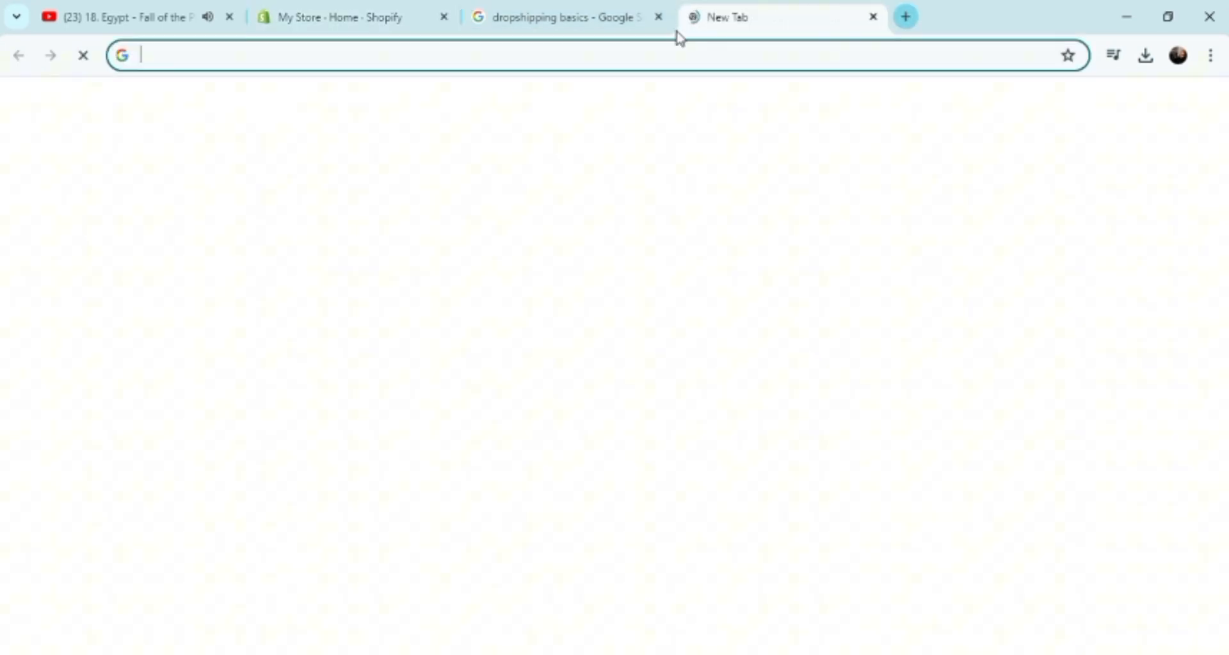
left_click(628, 65)
type("shopyg")
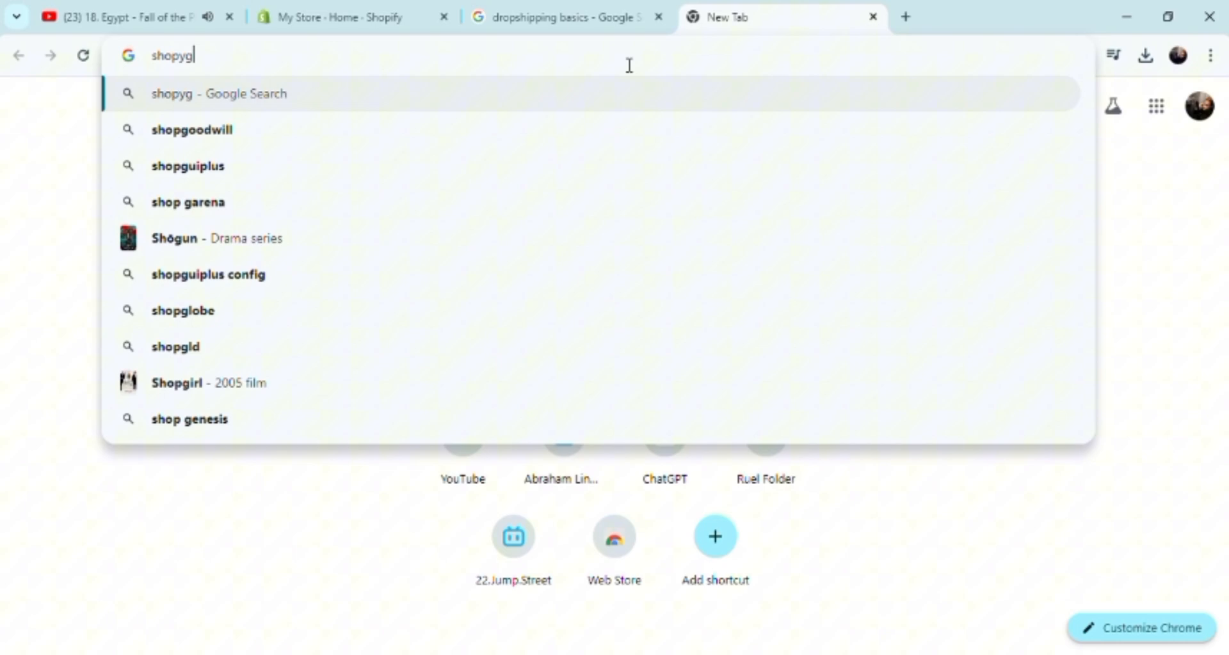
key("BackSpace")
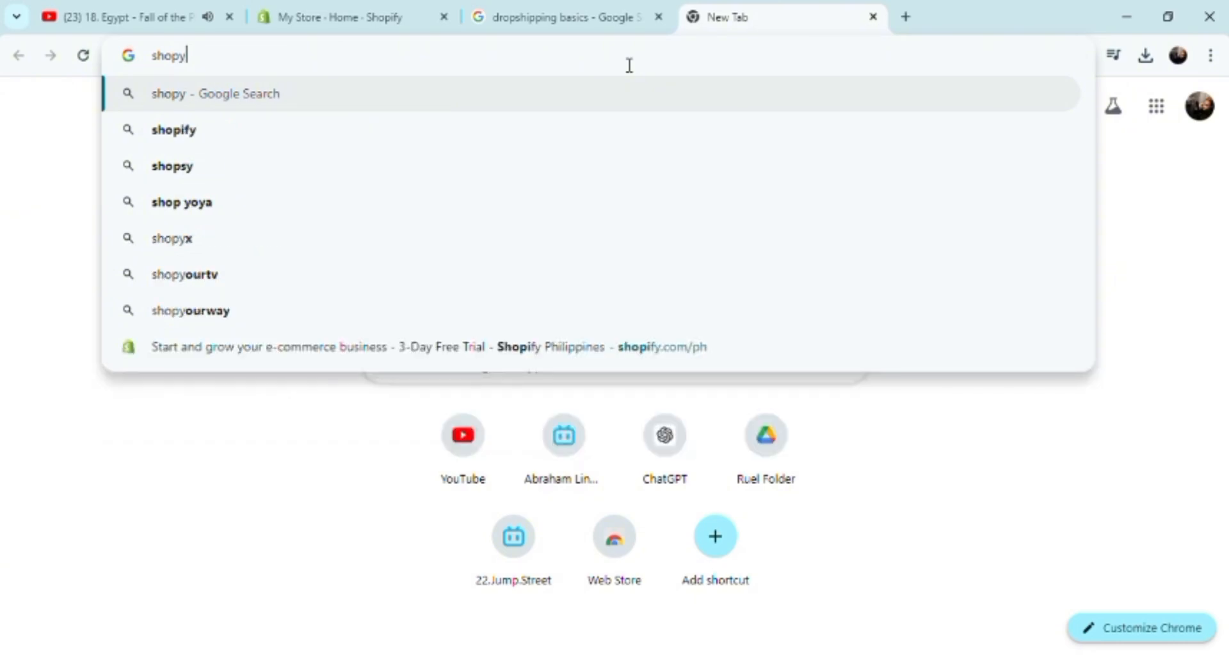
type("fi")
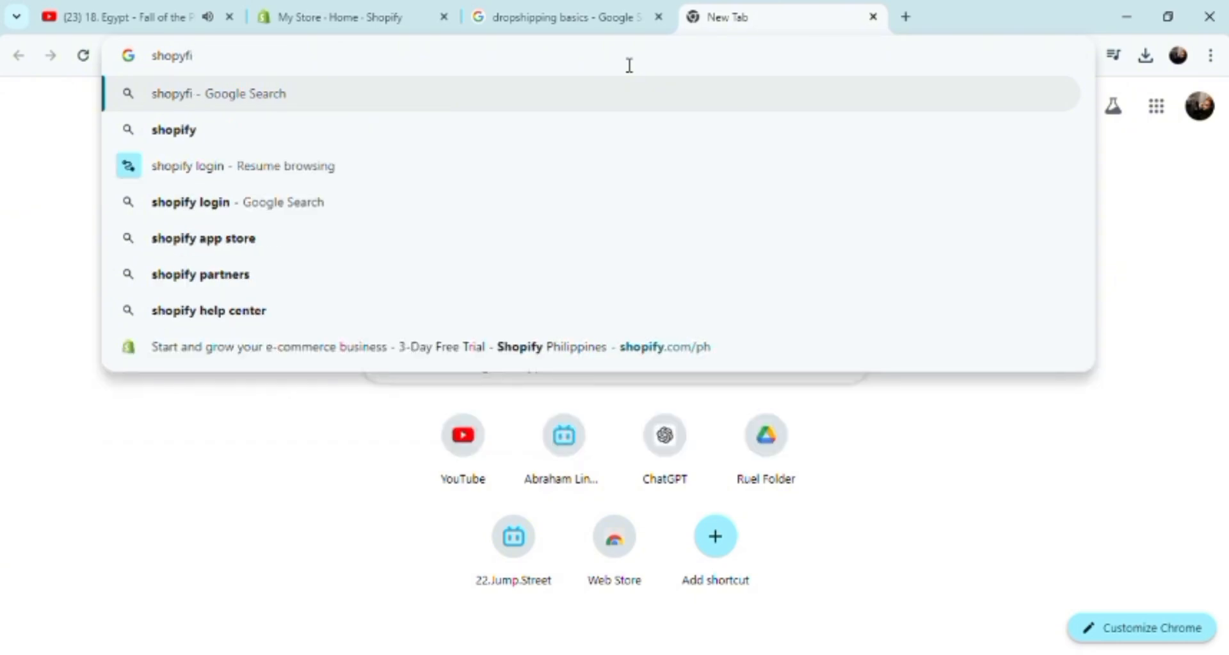
key("Return")
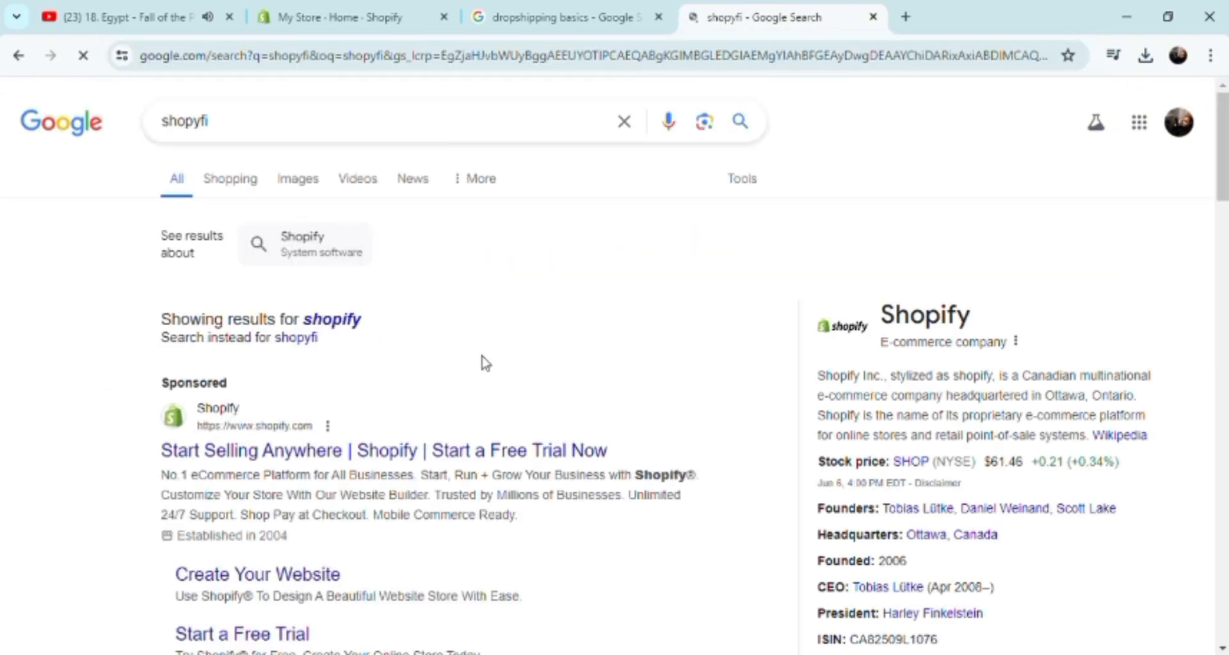
- Look through the Shopify search results, including the official site links and the related questions
scroll(480, 363, "down", 2)
scroll(478, 365, "down", 7)
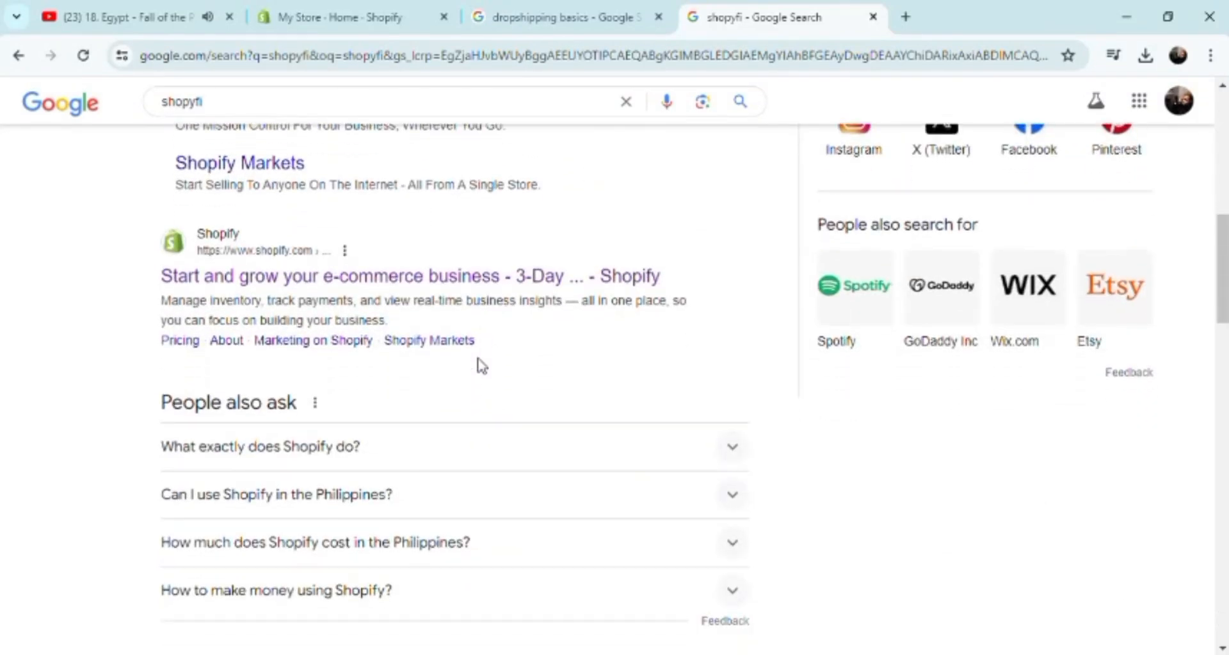
scroll(481, 367, "up", 7)
scroll(481, 367, "down", 1)
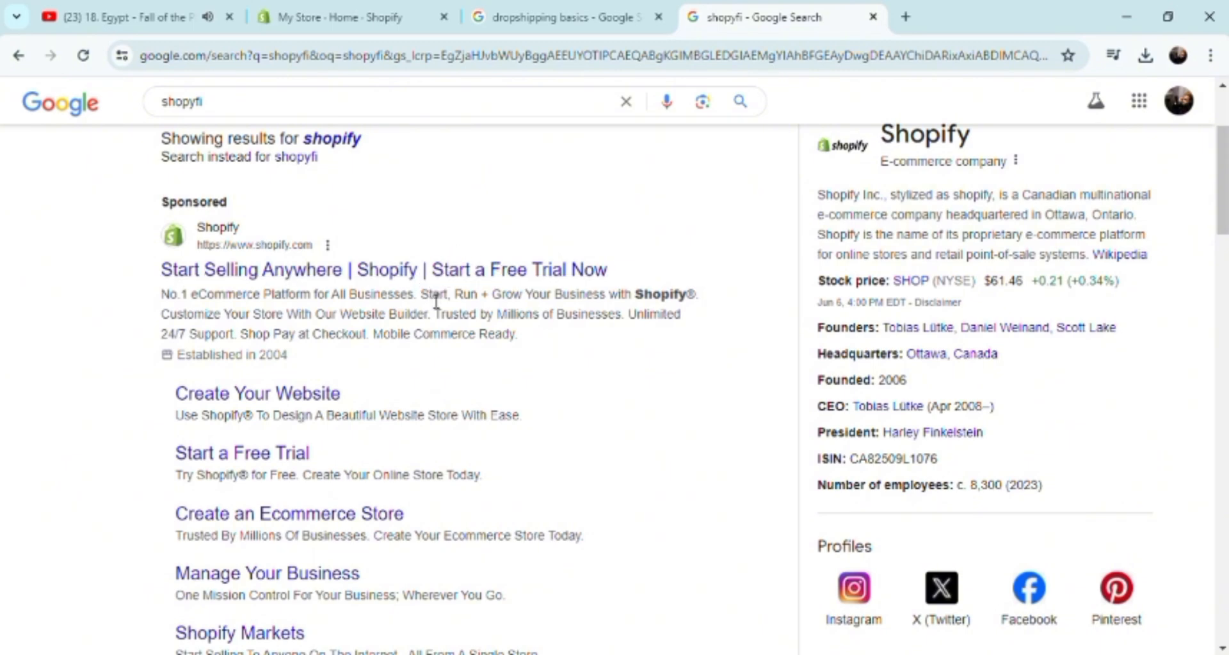
scroll(432, 298, "down", 3)
scroll(436, 300, "down", 10)
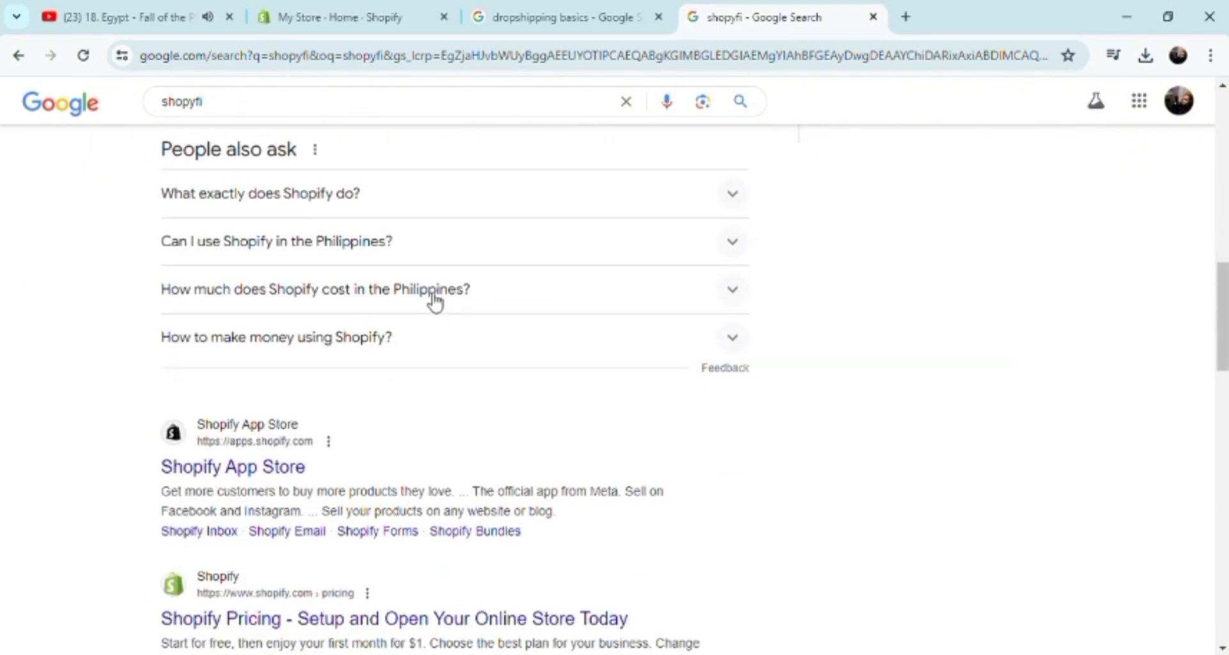
scroll(428, 300, "up", 10)
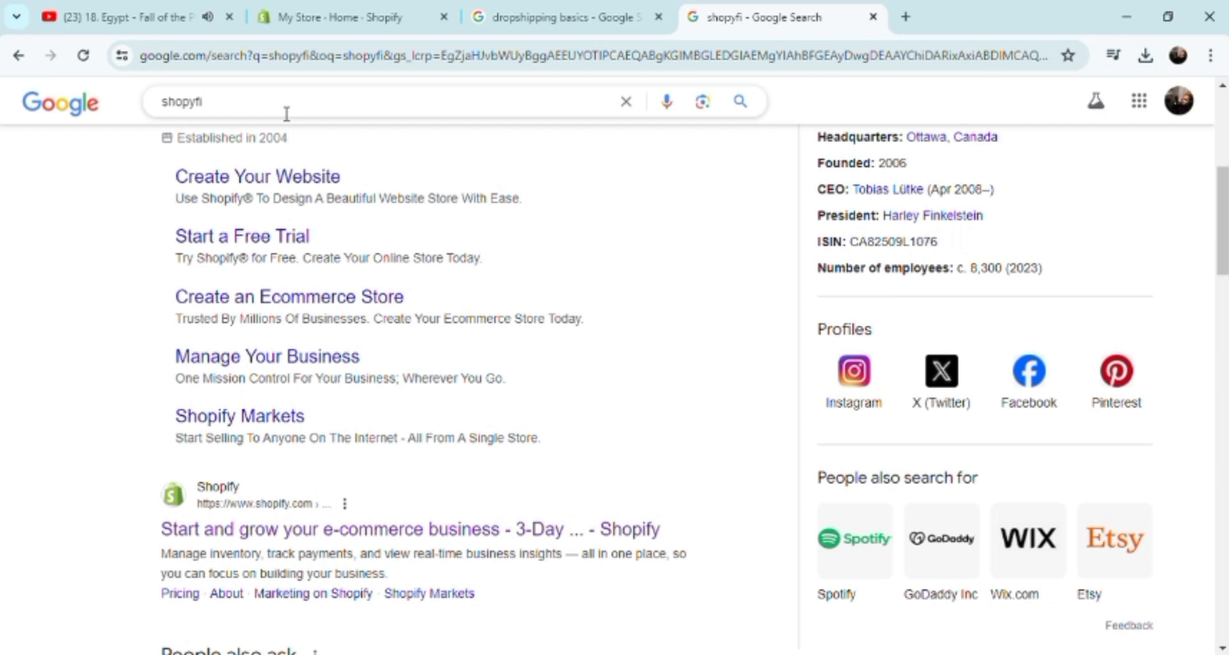
- Open the app recommendations in the Shopify store admin and view more of the apps made by Shopify
left_click(307, 11)
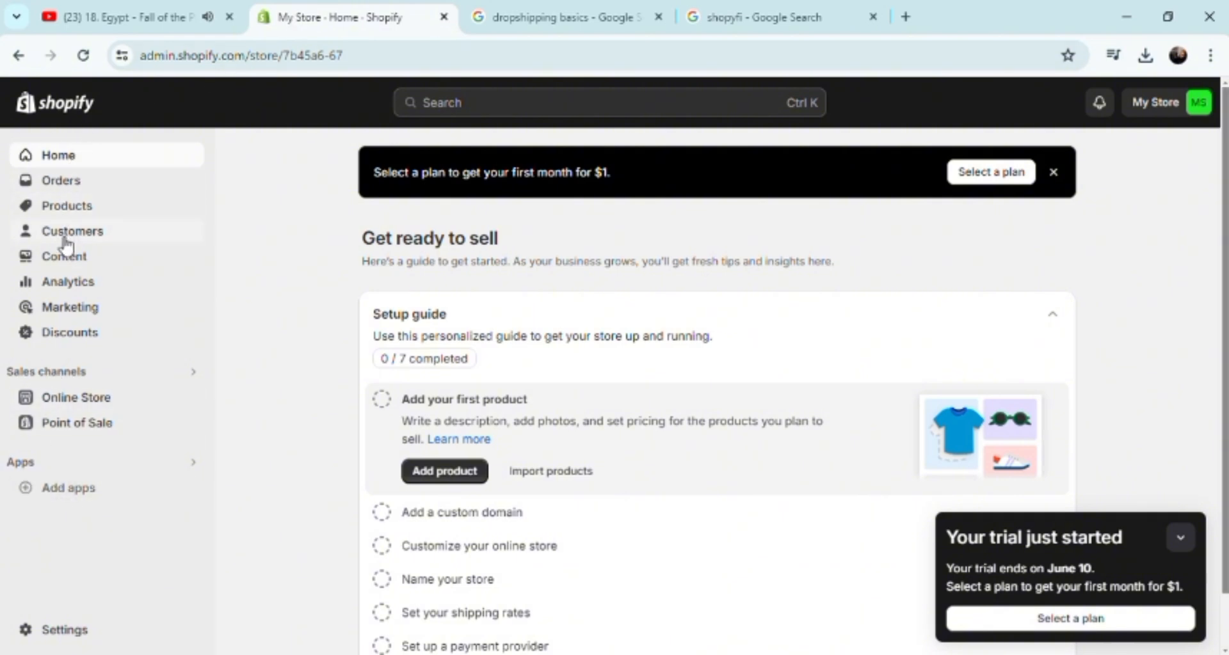
left_click(62, 489)
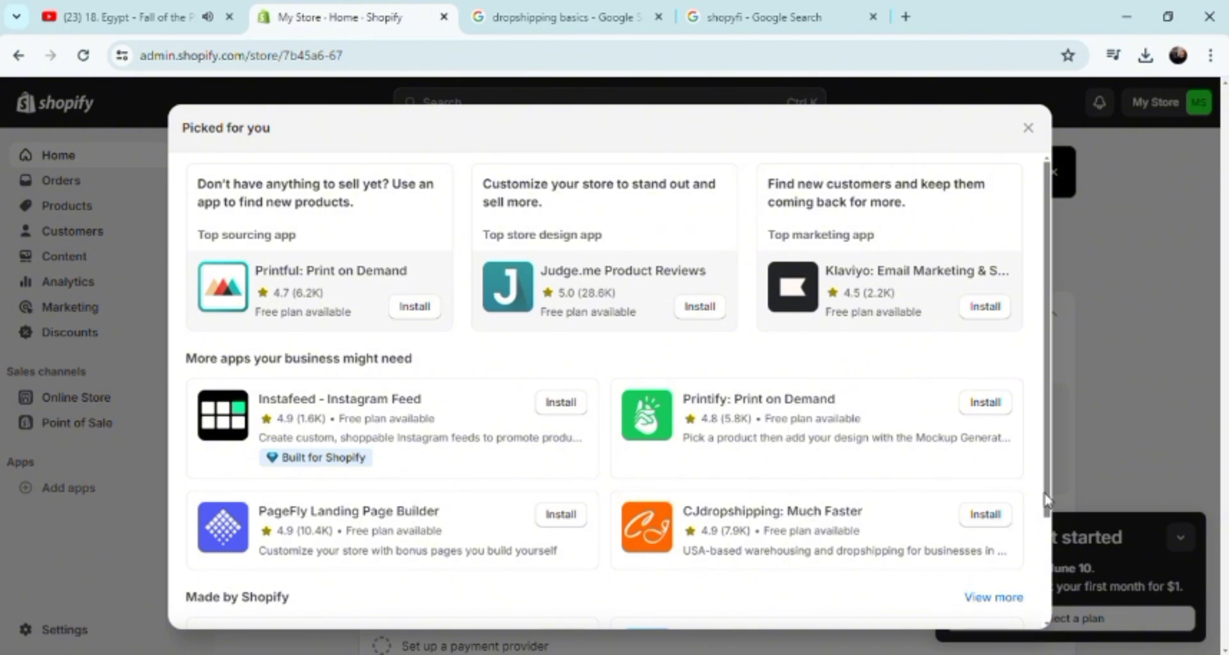
left_click(979, 599)
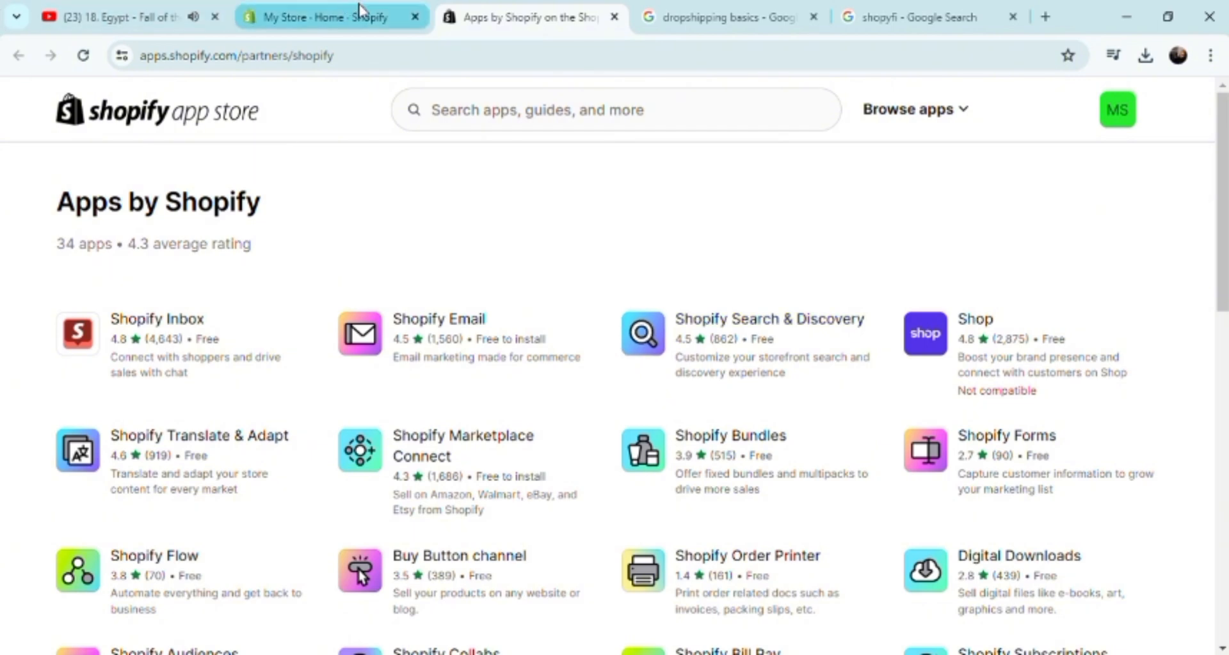
- Return to the store's app recommendations and install the CJdropshipping: Much Faster app with its requested data access
left_click(338, 16)
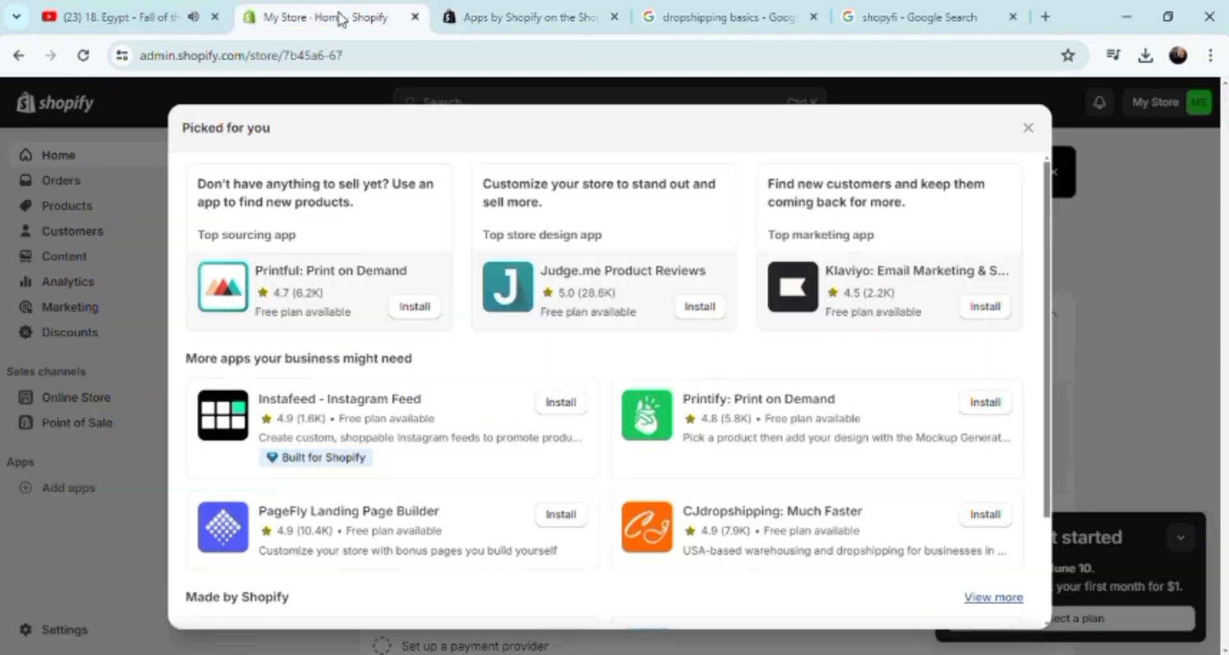
left_click(985, 515)
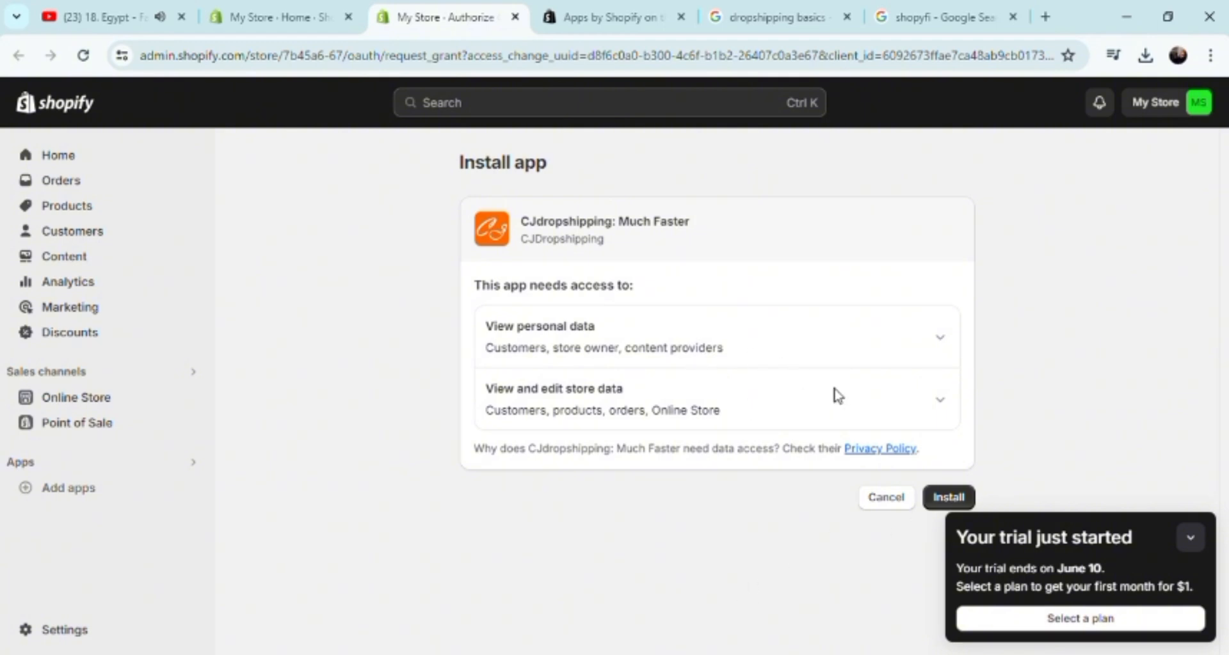
left_click(943, 501)
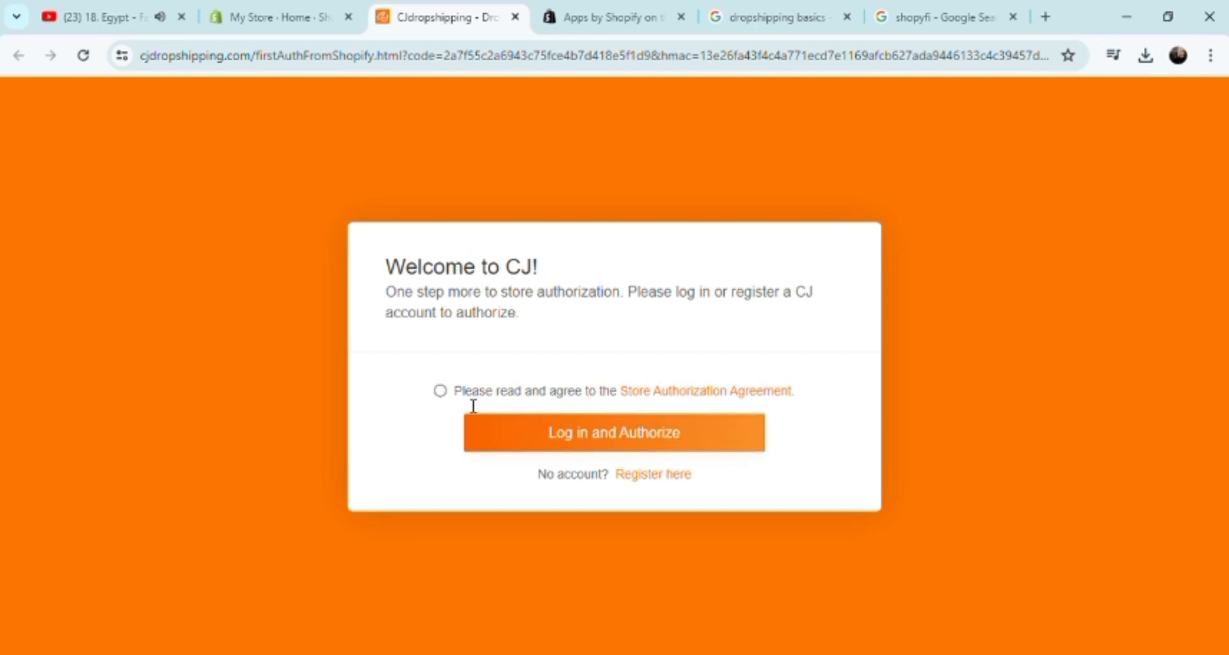
- Agree to the Store Authorization Agreement and open the CJdropshipping account registration form
left_click(440, 392)
left_click(655, 477)
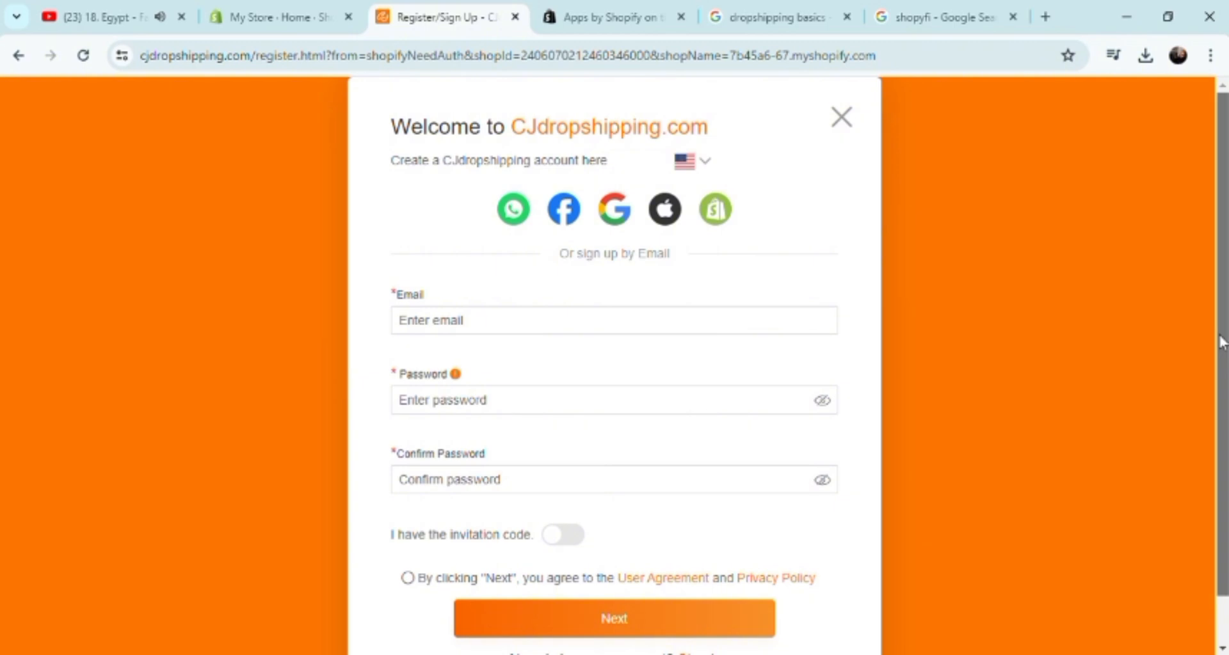
left_click_drag(1223, 343, 1222, 394)
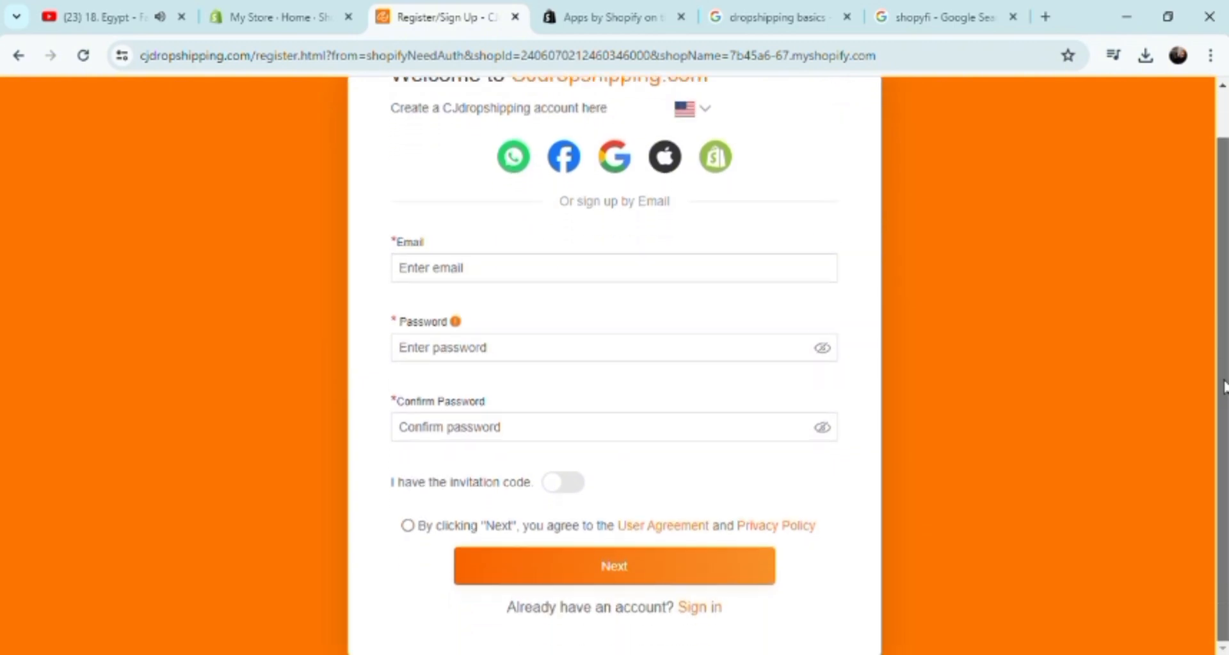
- Go through the email and password fields of the CJdropshipping registration form without filling them in
left_click(529, 270)
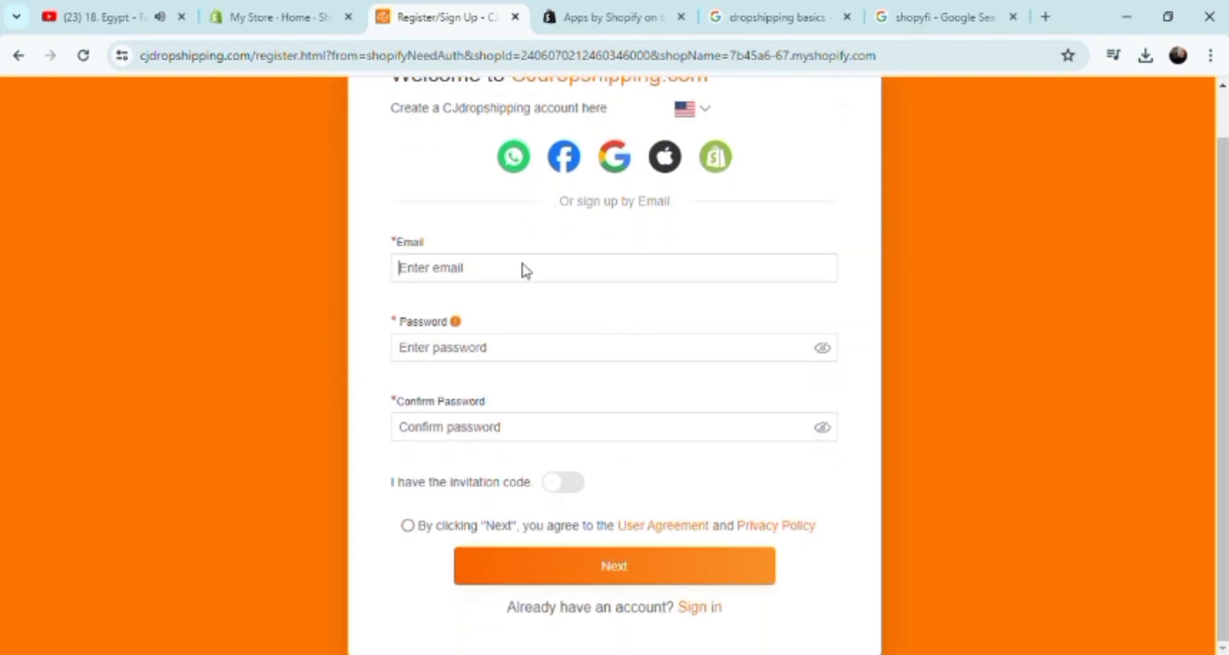
left_click(503, 359)
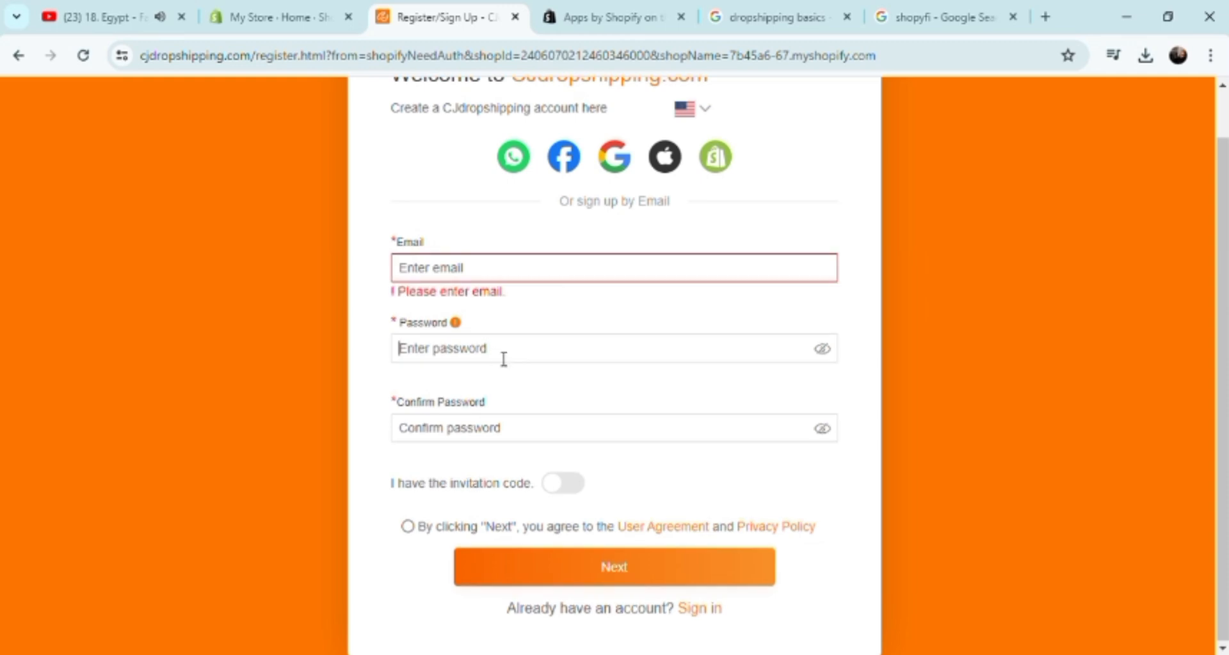
left_click(311, 489)
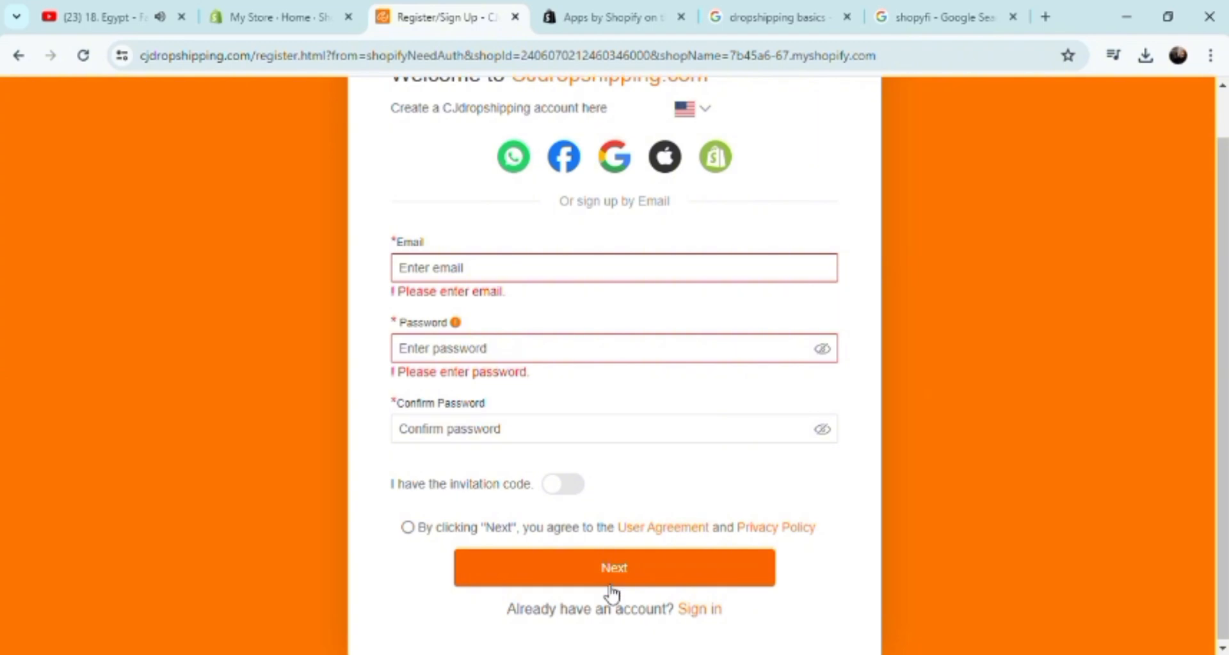
- Switch to the Shopify store admin, view the orders page, and start adding a new product from the products page
left_click(276, 19)
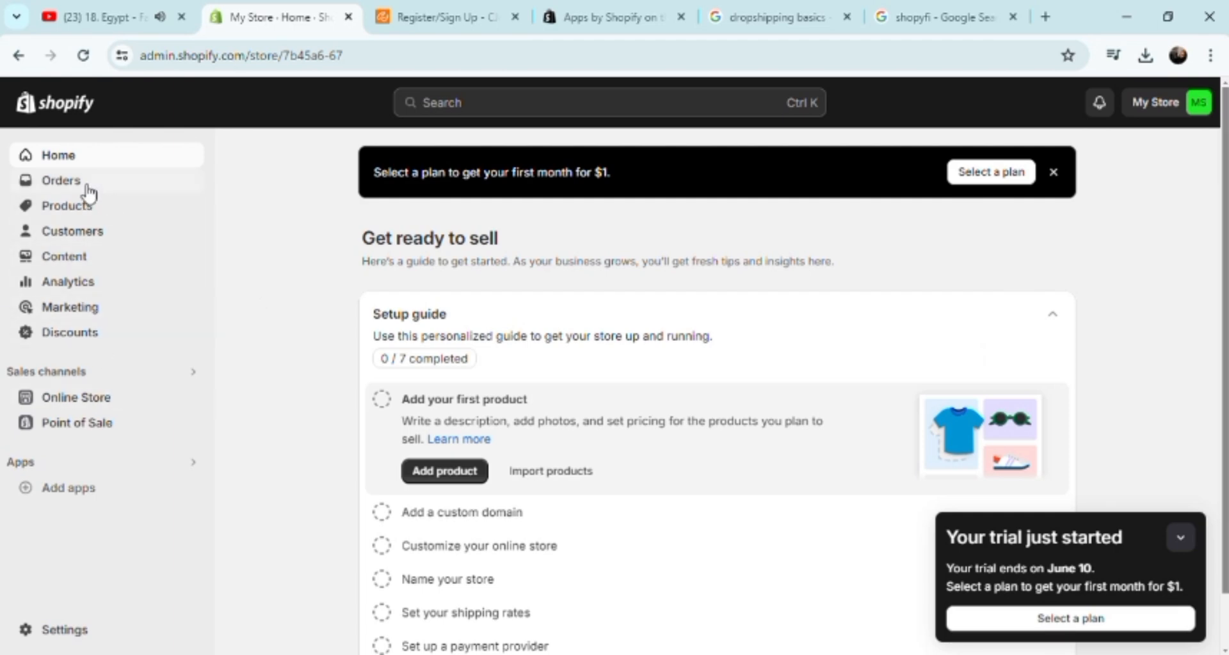
left_click(61, 181)
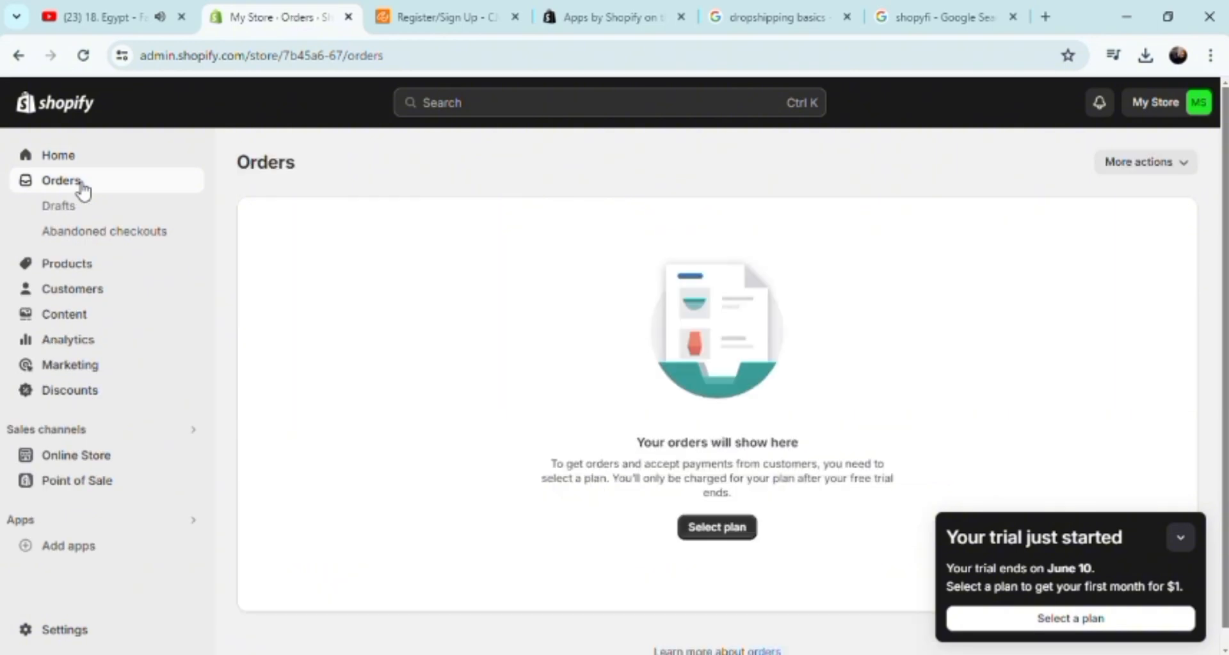
left_click(78, 274)
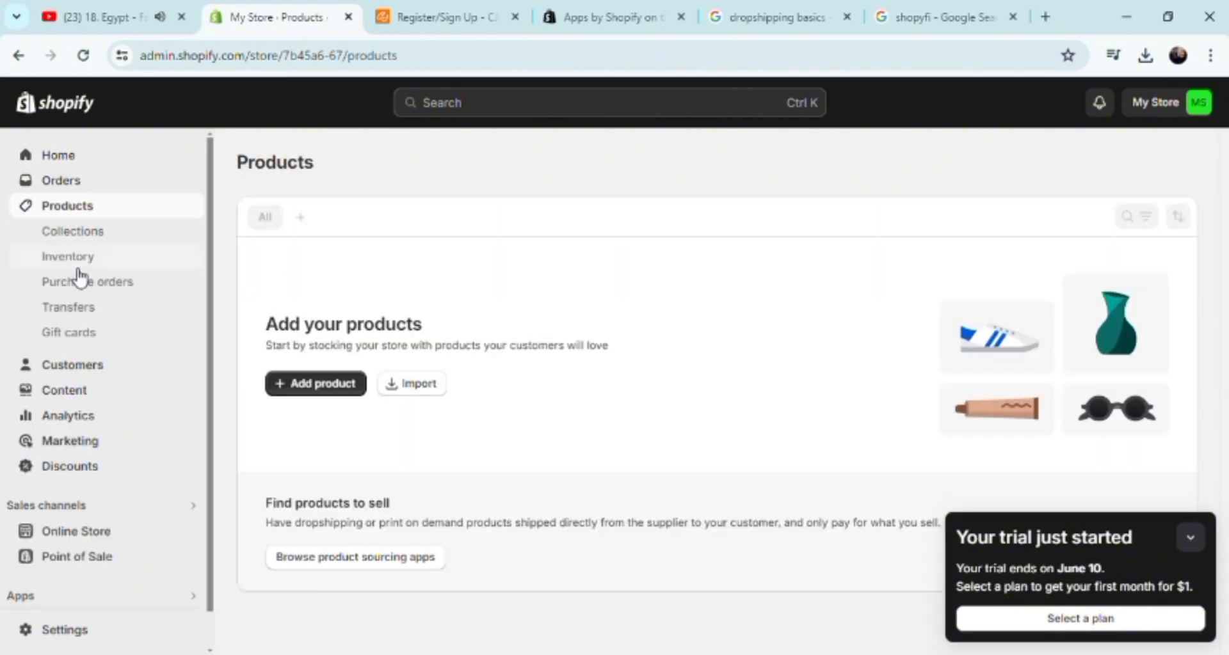
left_click(320, 387)
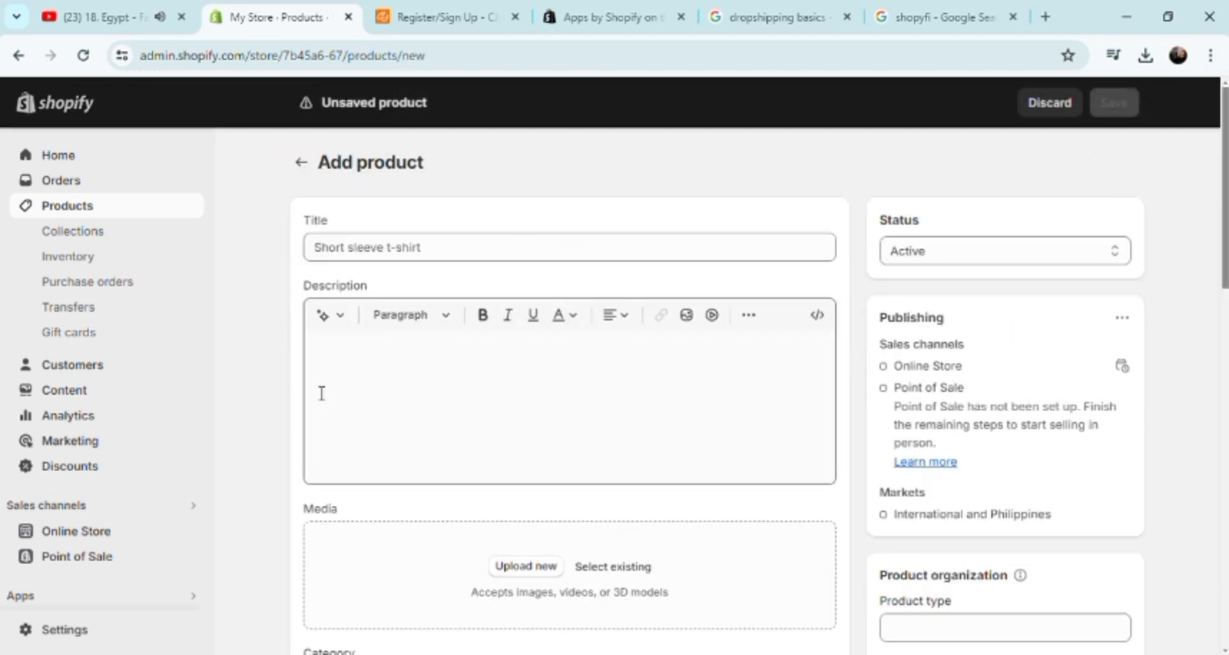
- Enter placeholder text in the new product's description and clear it again
left_click(359, 253)
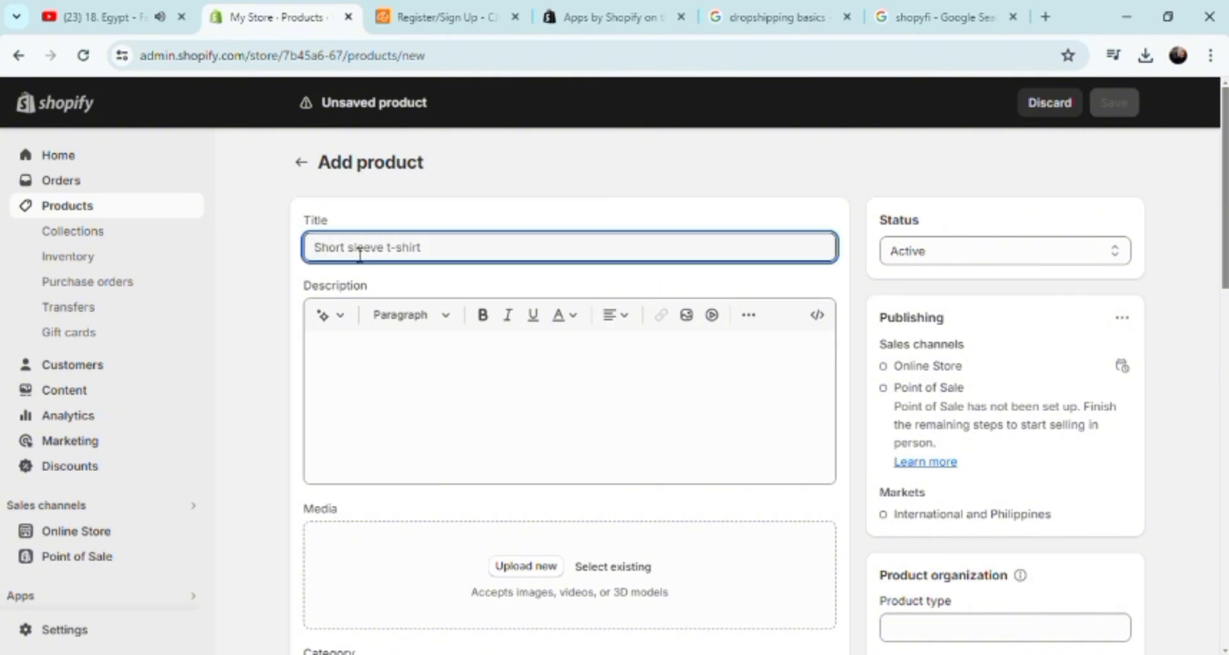
left_click(393, 427)
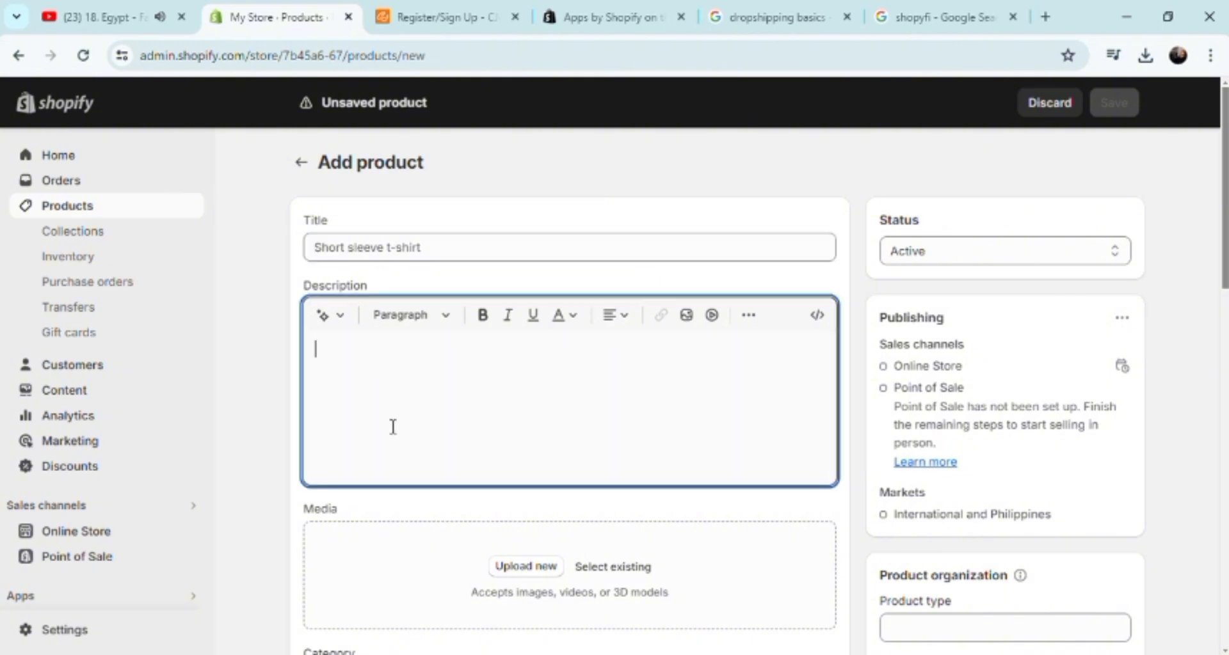
type("fjfjthgdthjgf")
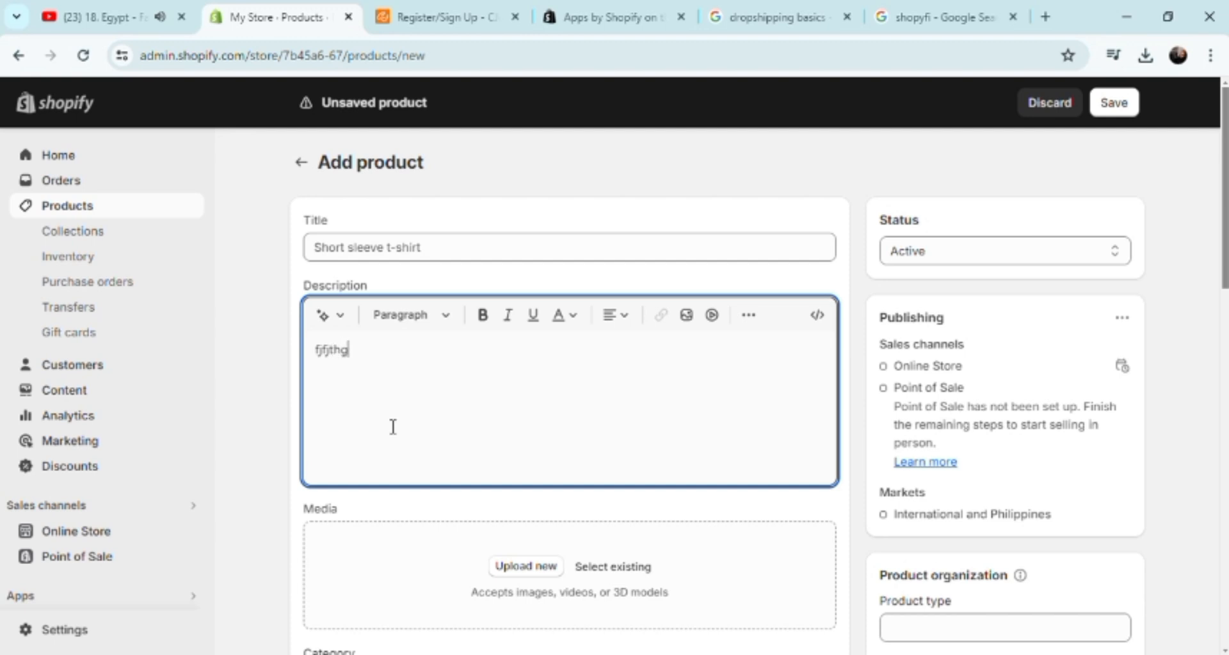
key("BackSpace")
key("BackSpace")
key("BackSpace")
key("BackSpace")
key("BackSpace")
key("BackSpace")
key("BackSpace")
key("BackSpace")
key("BackSpace")
key("BackSpace")
key("BackSpace")
key("BackSpace")
key("BackSpace")
left_click(256, 448)
- Look through the product form's media, category, pricing, inventory, shipping, variants and search engine listing sections
scroll(256, 448, "down", 2)
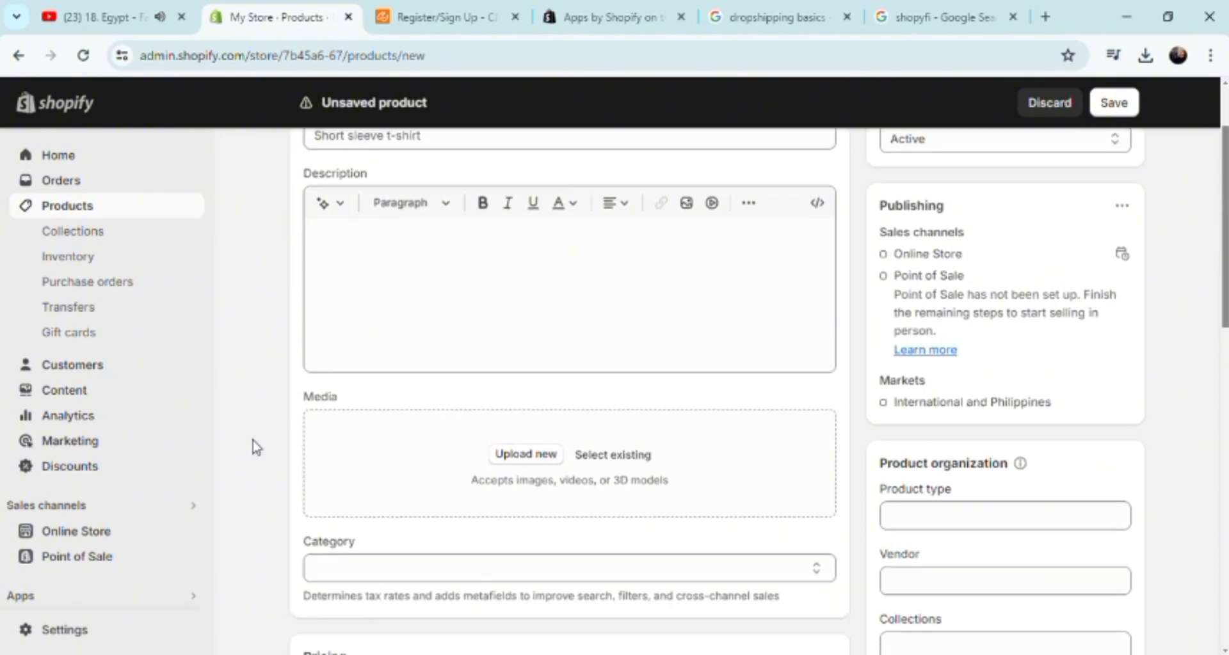
scroll(256, 448, "down", 3)
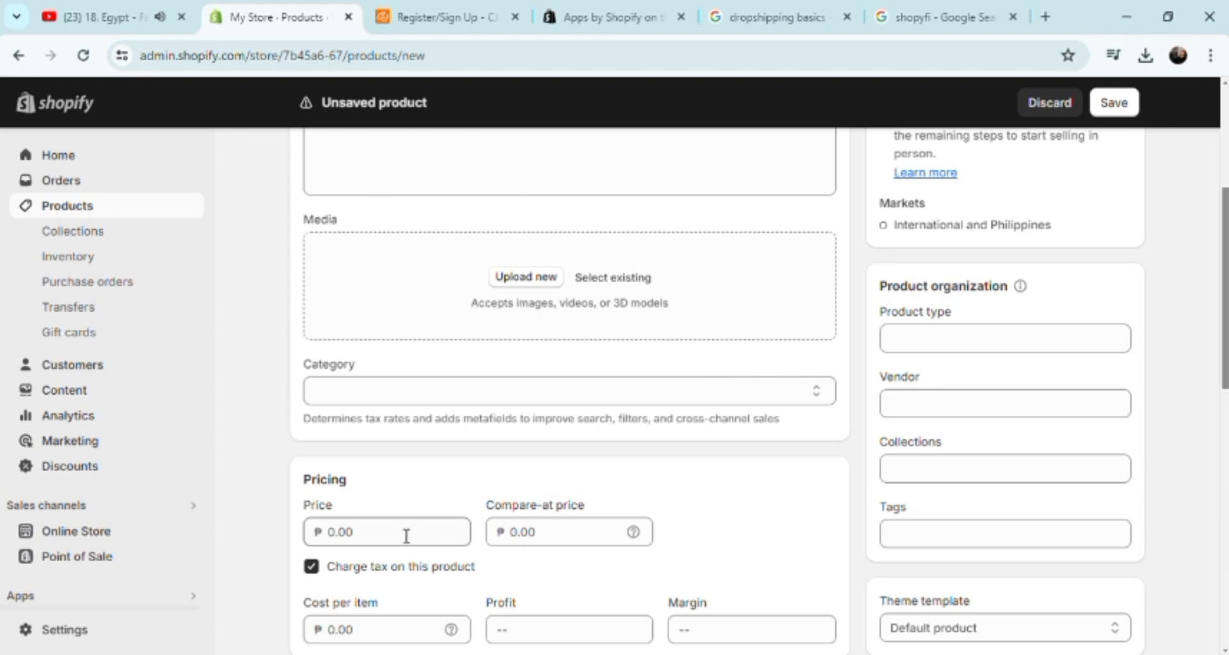
left_click(528, 532)
scroll(528, 533, "down", 2)
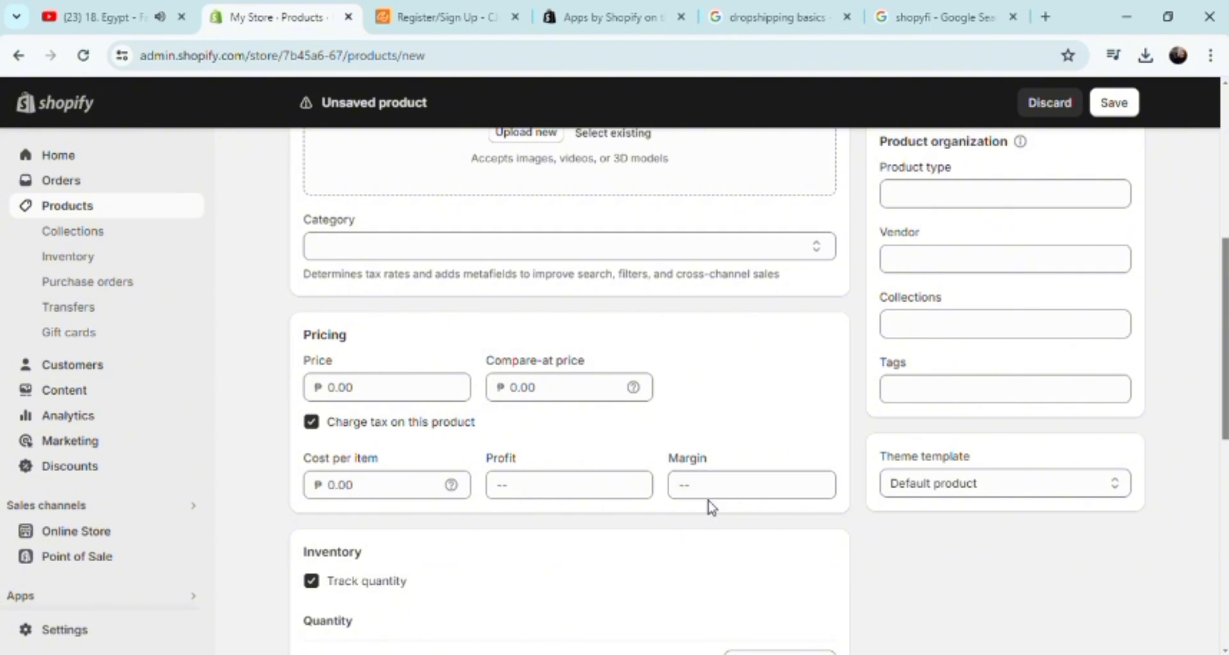
scroll(710, 508, "down", 5)
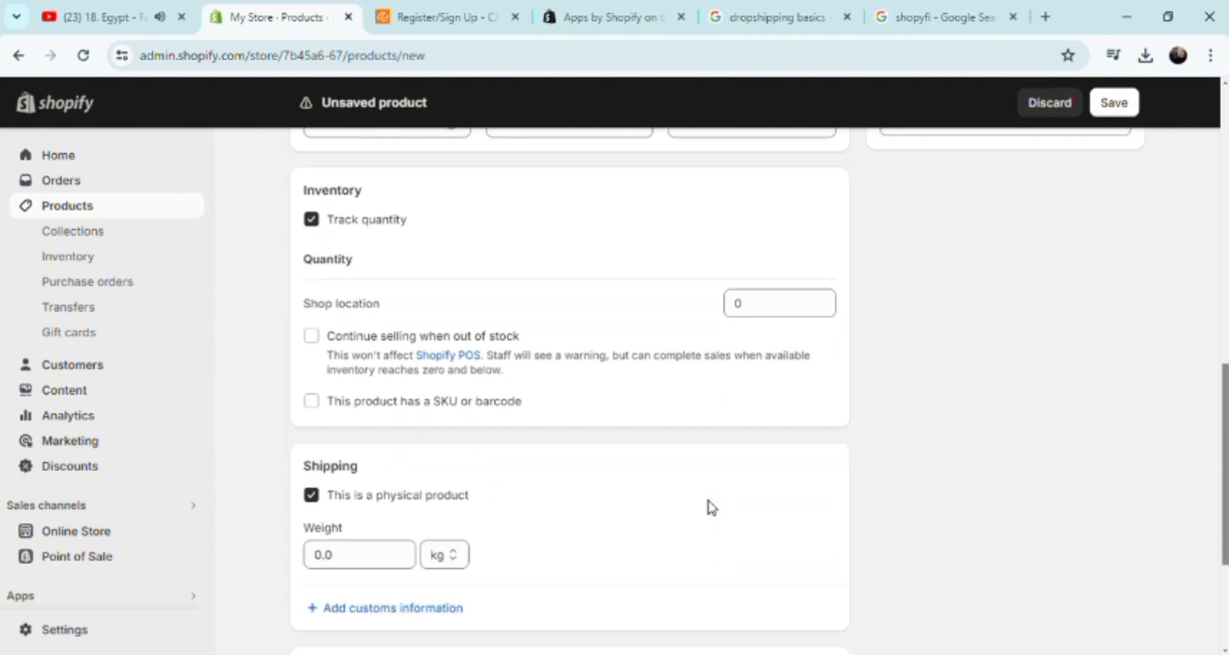
scroll(711, 507, "down", 1)
scroll(712, 508, "down", 3)
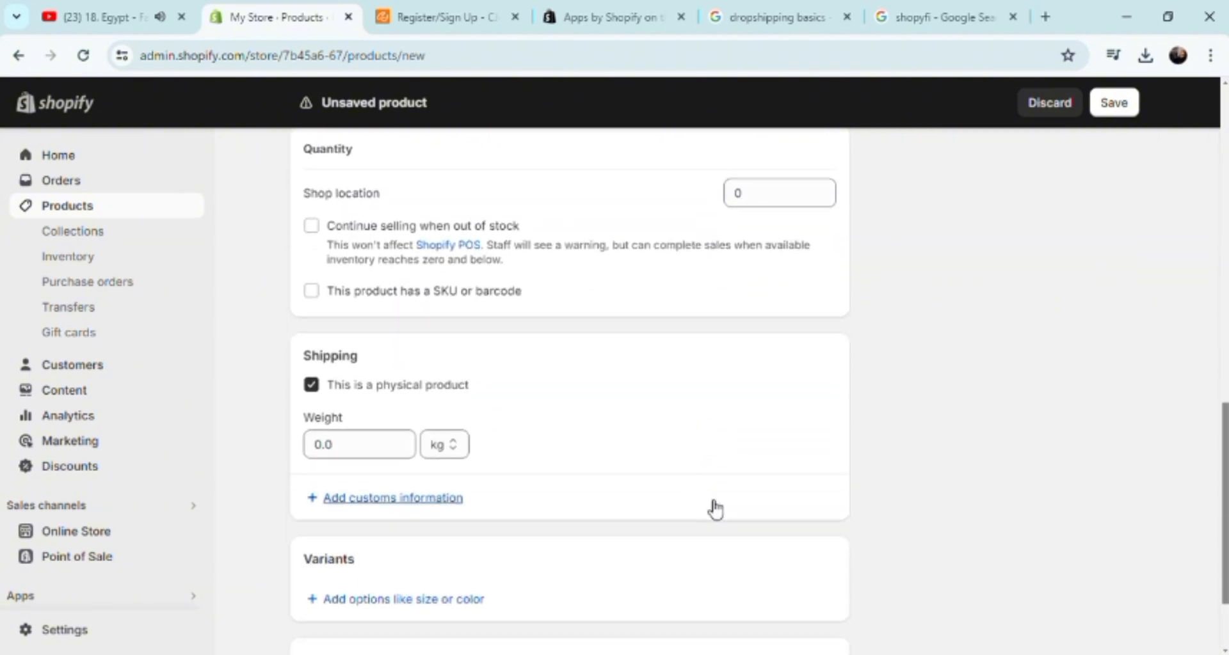
scroll(712, 508, "down", 1)
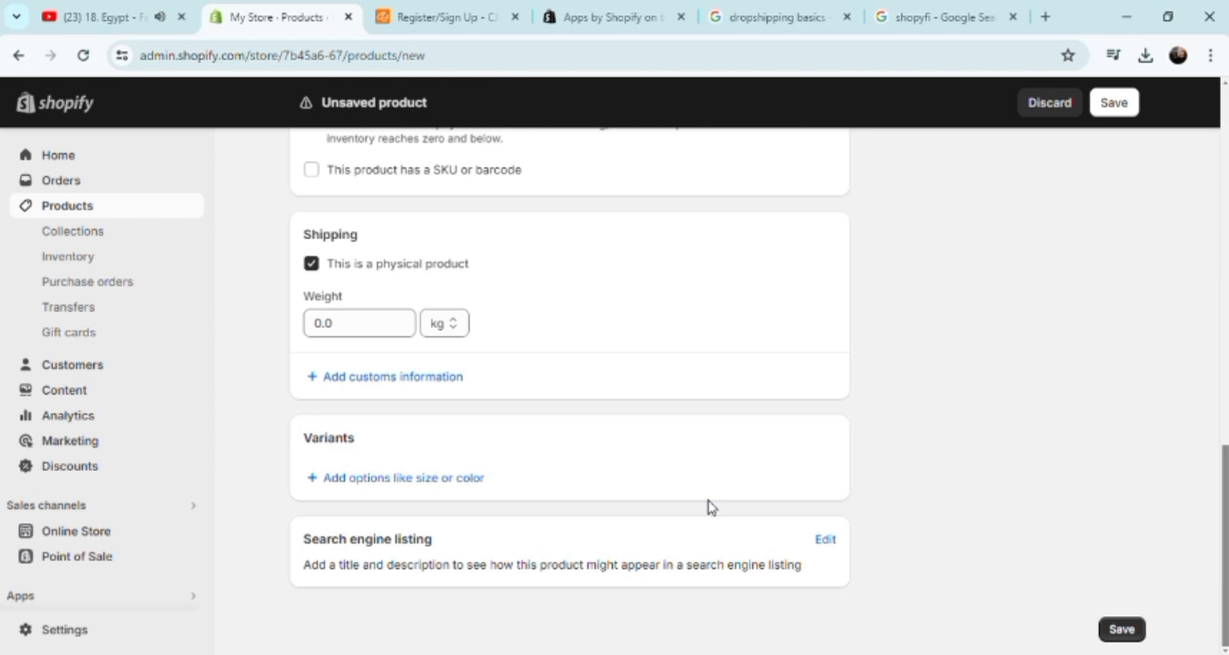
- Review the new product's status, publishing, product organization and theme template settings
scroll(711, 507, "up", 10)
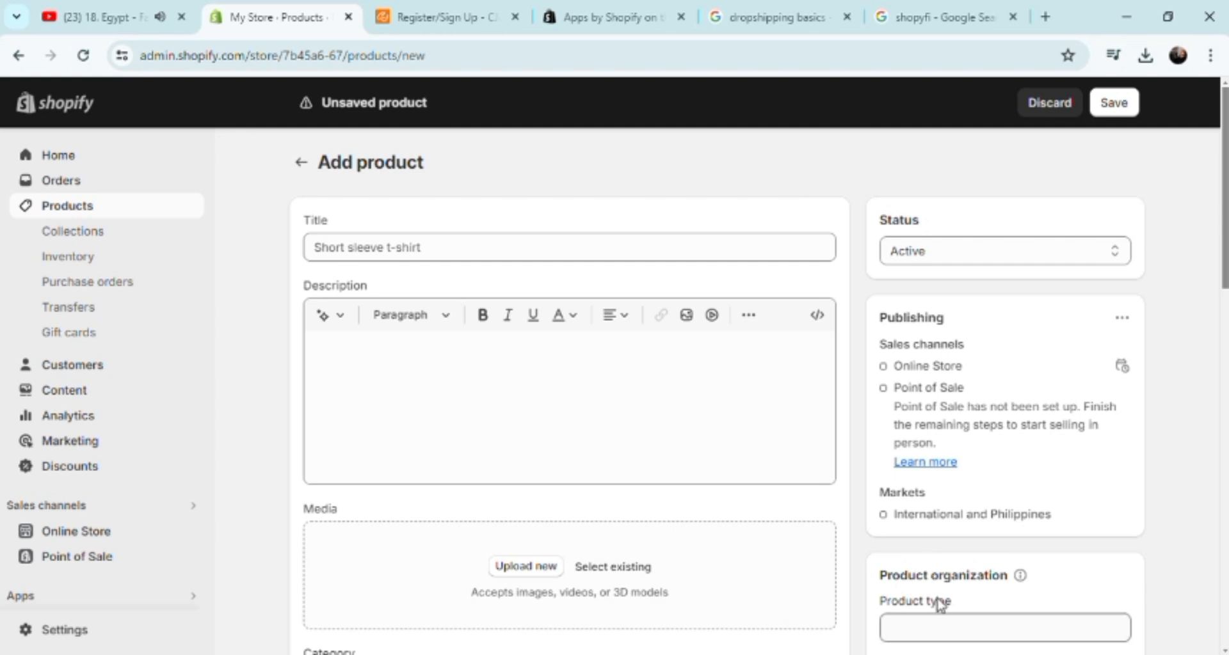
scroll(941, 604, "down", 4)
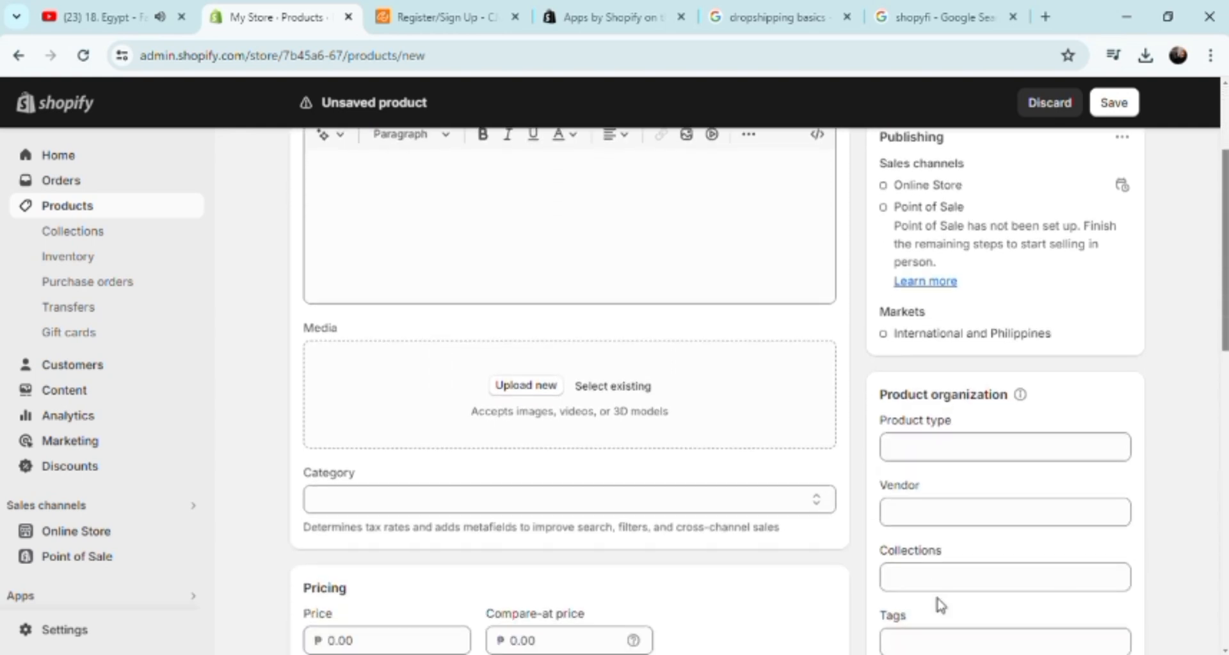
scroll(943, 604, "down", 3)
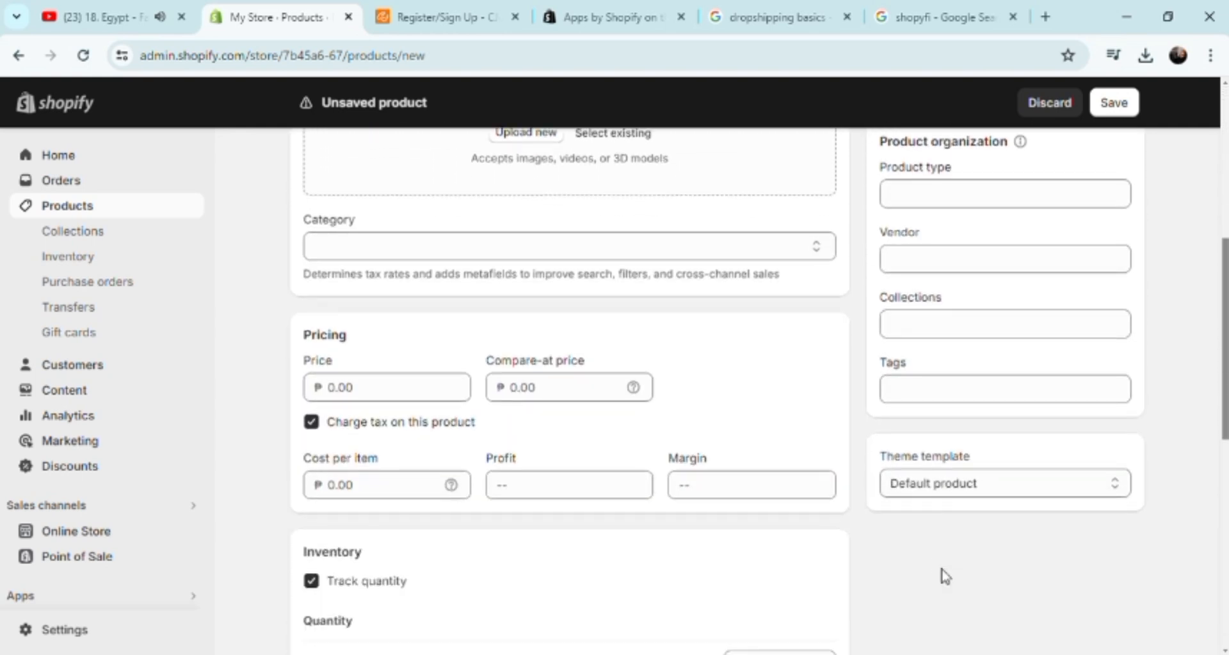
left_click(1114, 491)
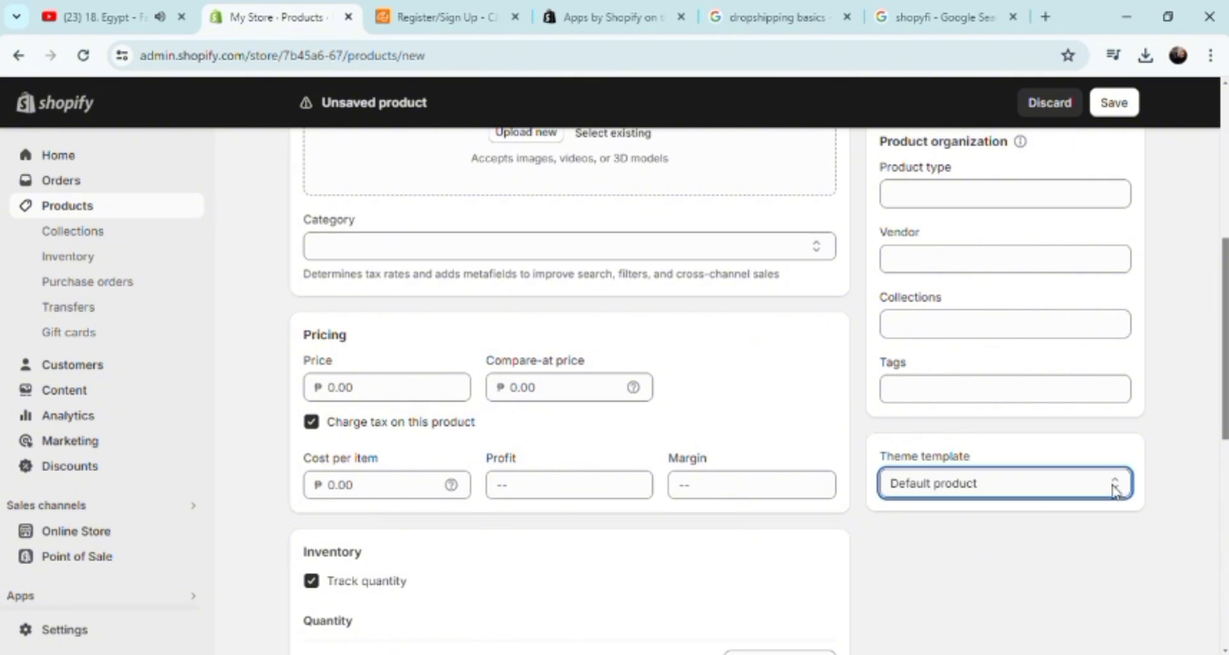
left_click(1060, 572)
- Look through the Google results for dropshipping basics and expand the question "How can a beginner start dropshipping?"
scroll(1061, 572, "down", 5)
scroll(1063, 572, "down", 4)
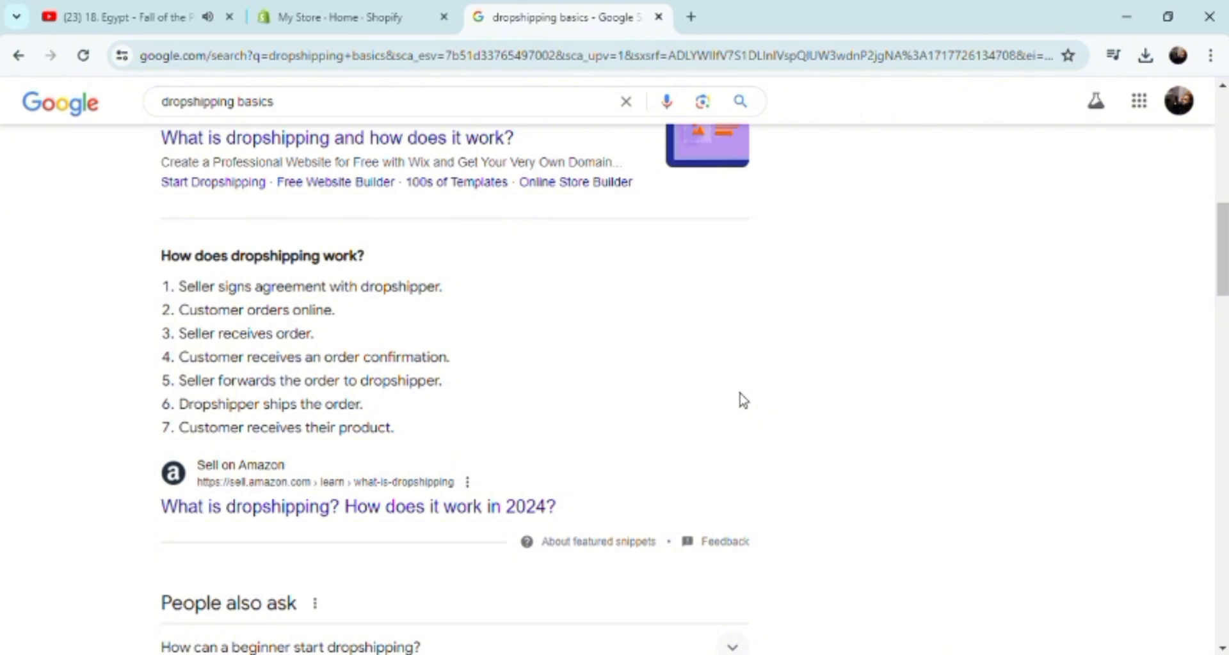
scroll(740, 394, "down", 6)
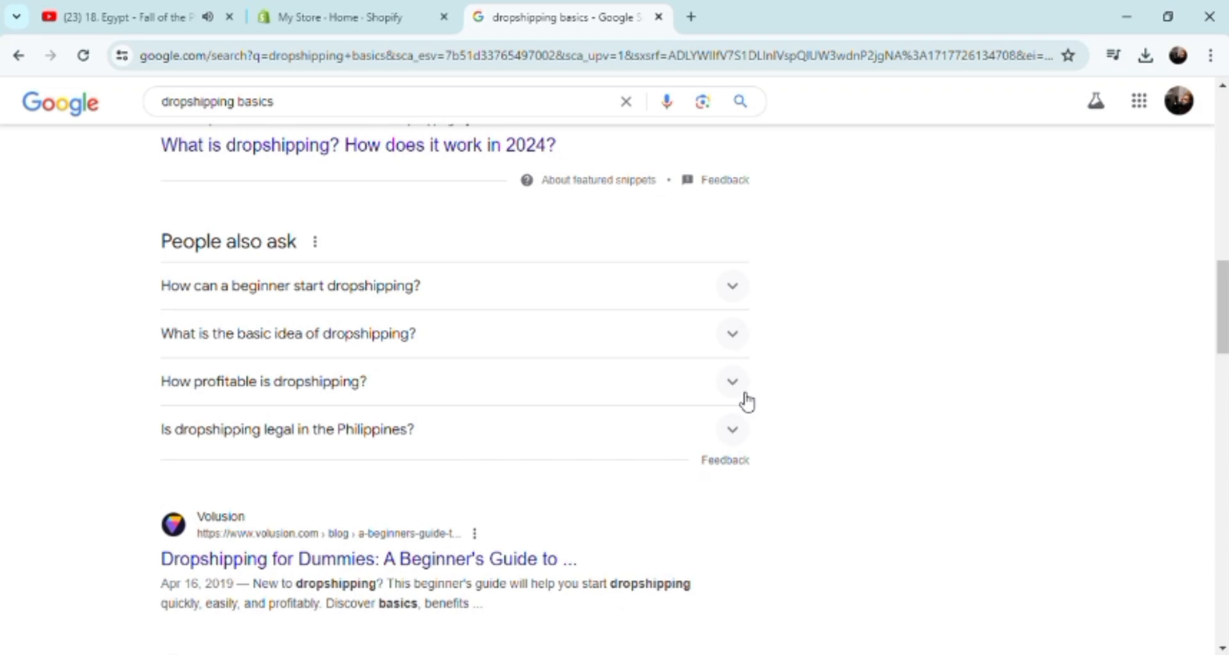
left_click(737, 295)
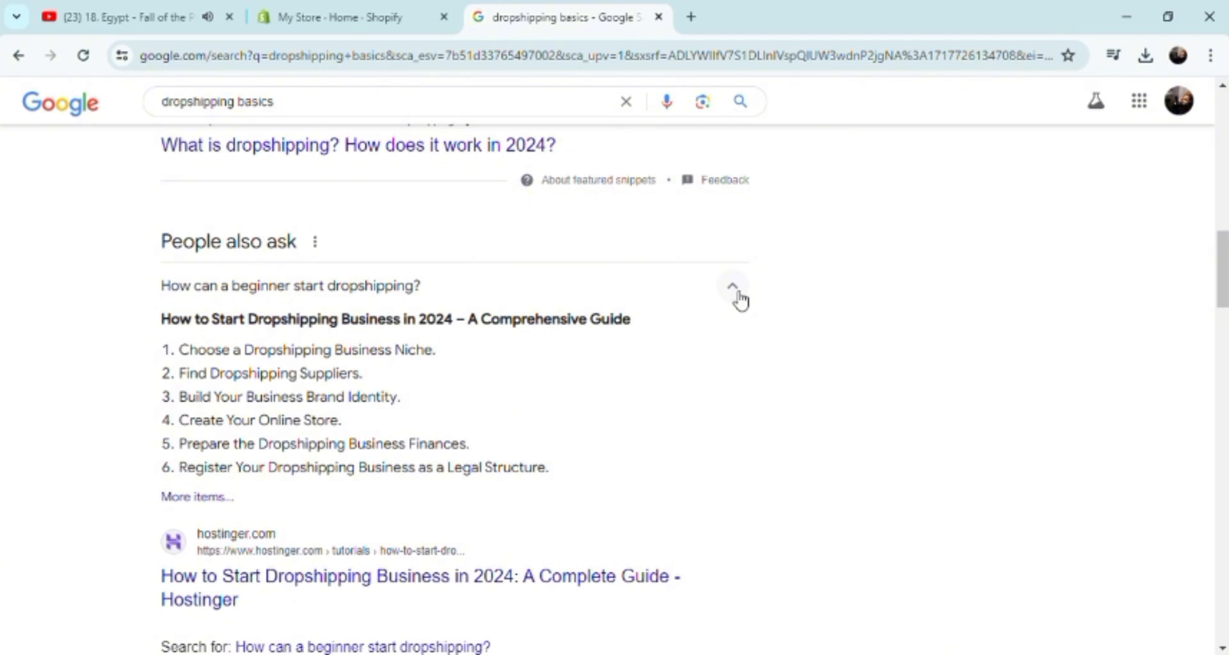
- Glance at the Shopify store admin, and search Google for "shopyfi" in a new browser tab
left_click(339, 18)
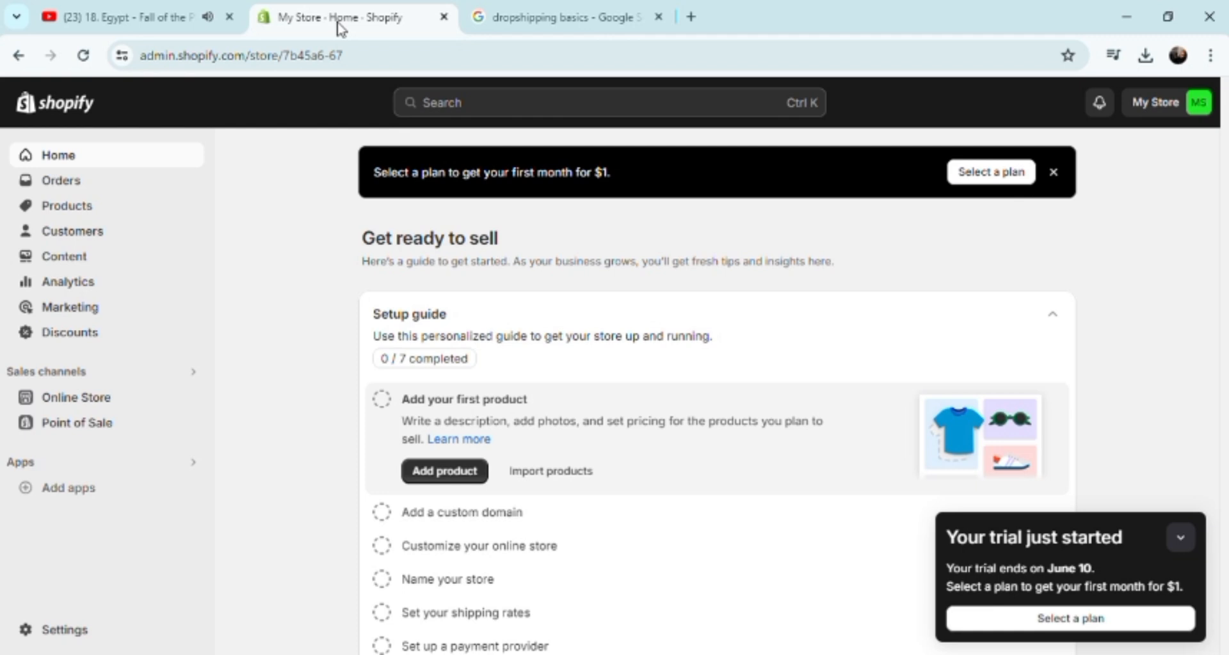
left_click(691, 17)
left_click(630, 64)
type("shopyg")
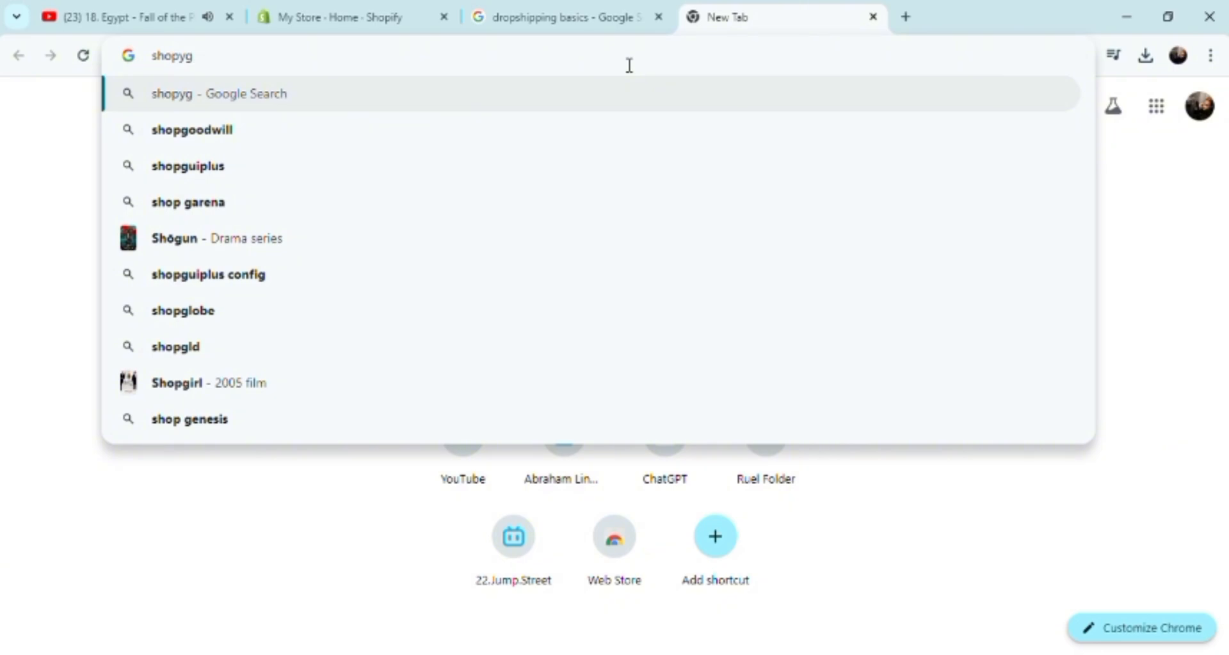
key("BackSpace")
type("fi")
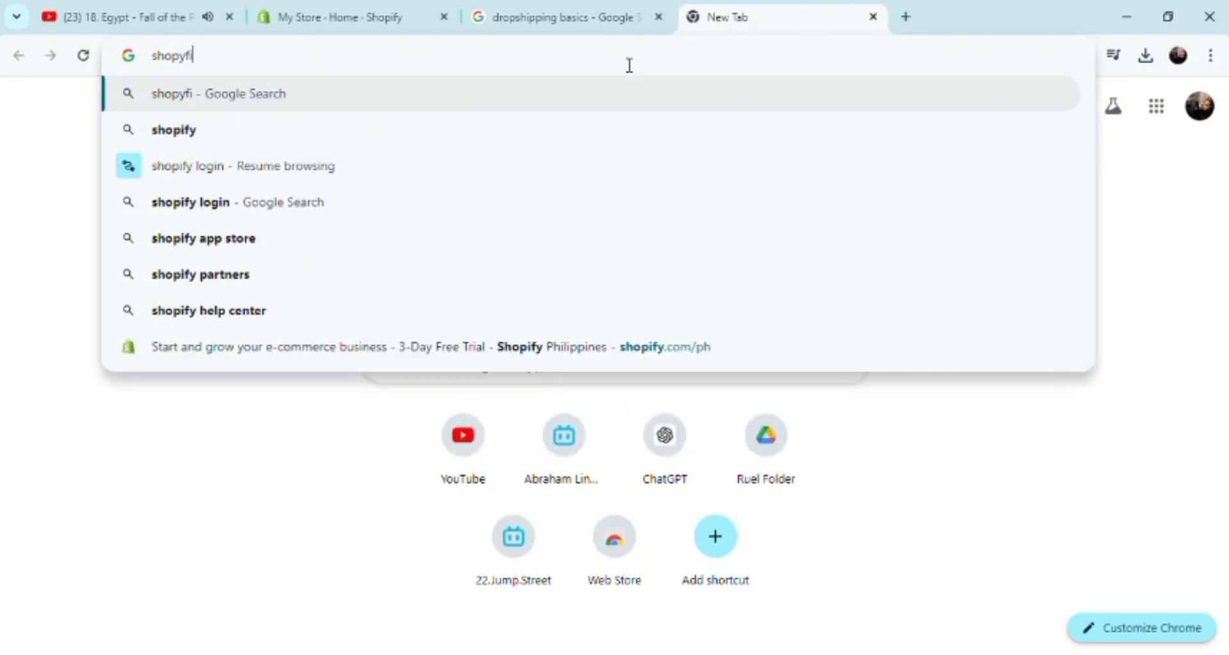
key("Return")
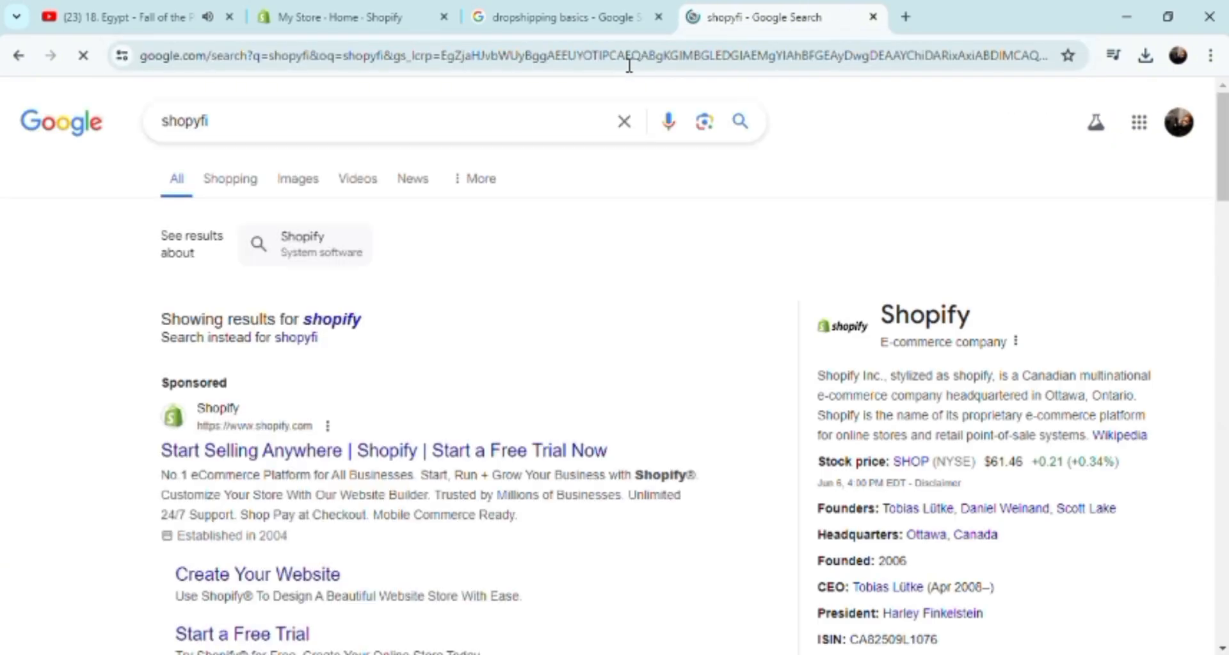
- Look through the Shopify search results, from the sponsored links to the official site and related questions
scroll(482, 366, "down", 3)
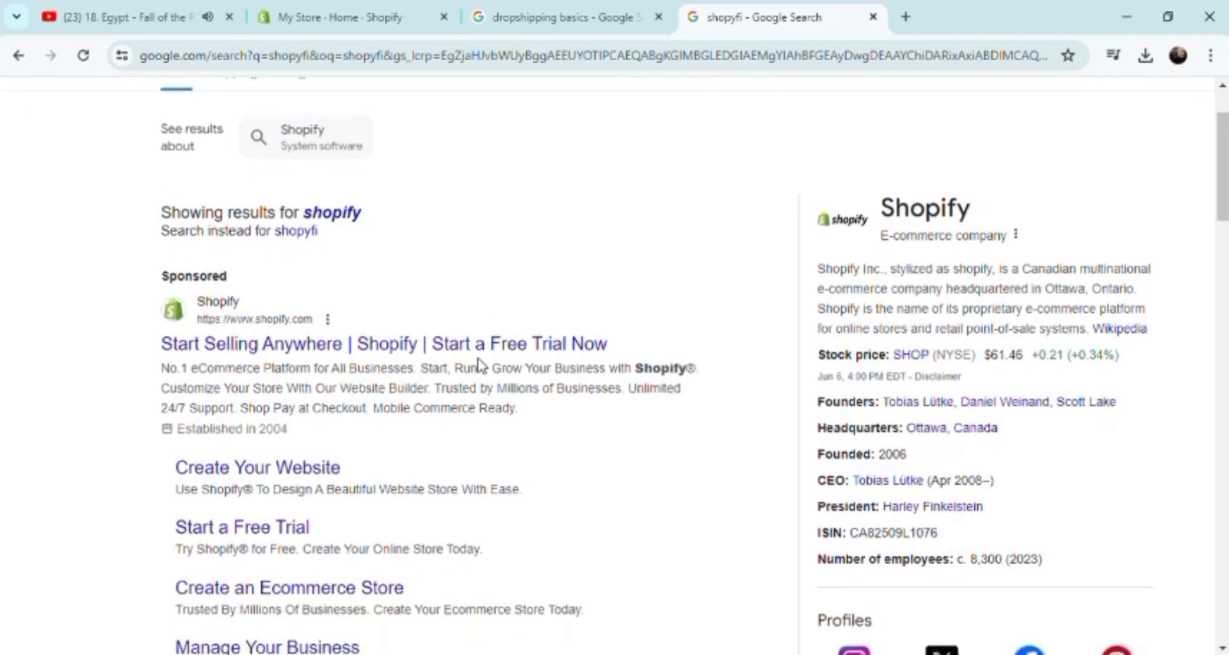
scroll(481, 366, "down", 6)
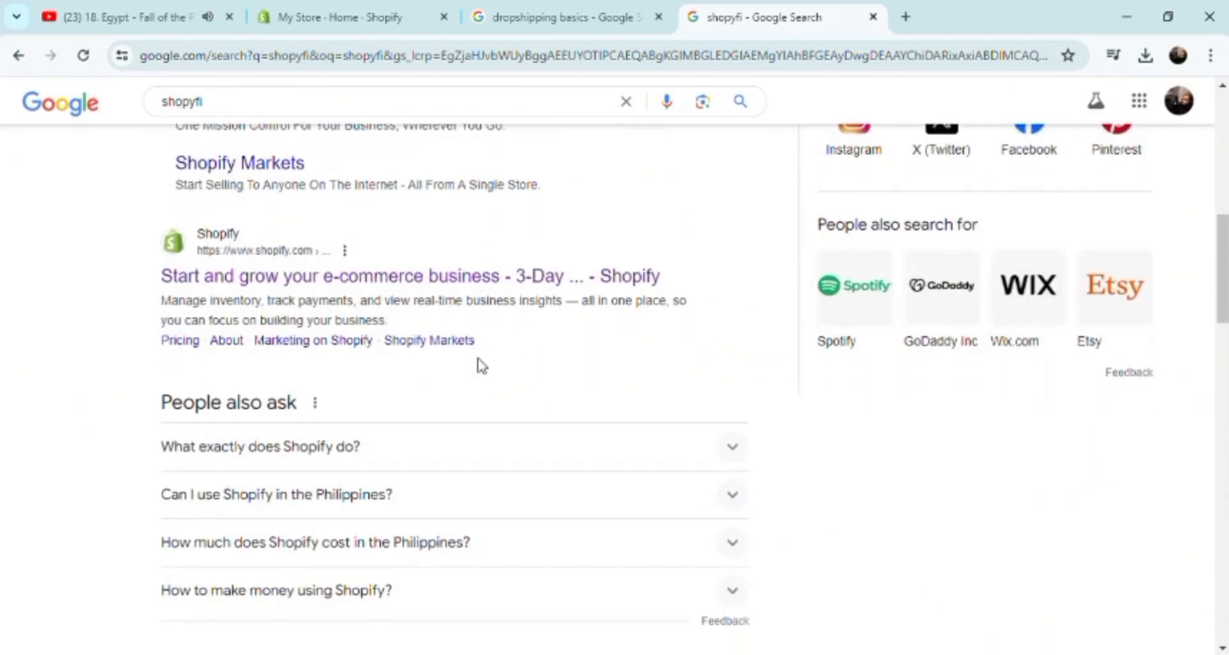
scroll(481, 366, "up", 7)
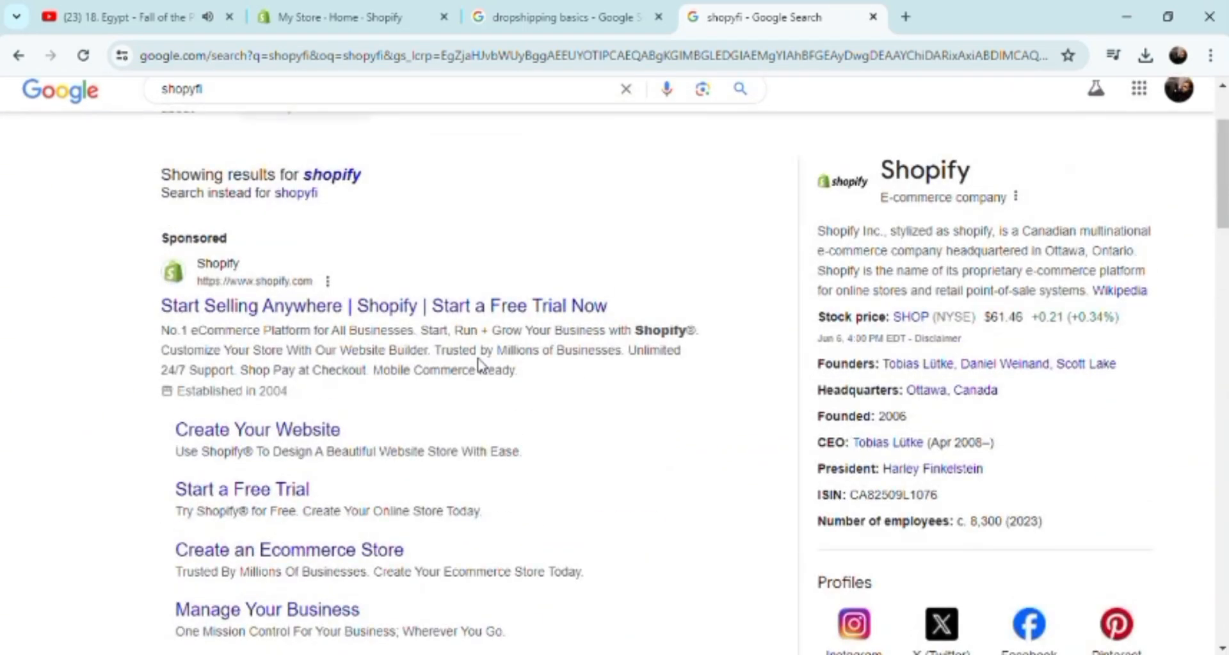
scroll(481, 366, "down", 1)
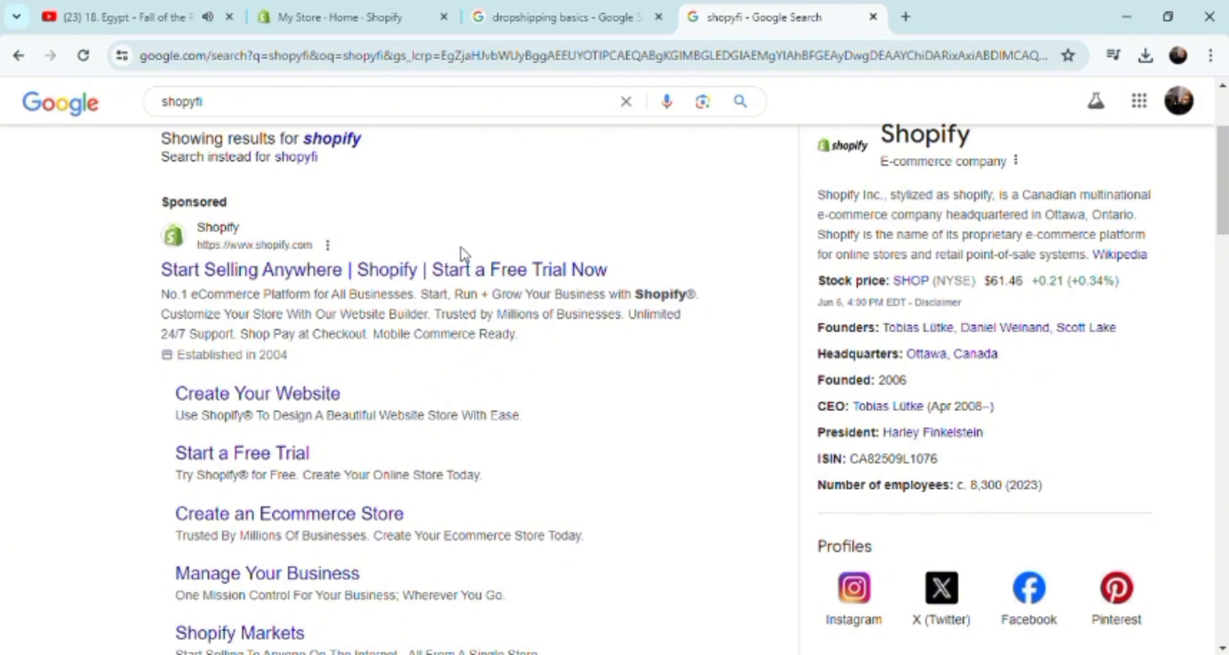
scroll(435, 302, "down", 10)
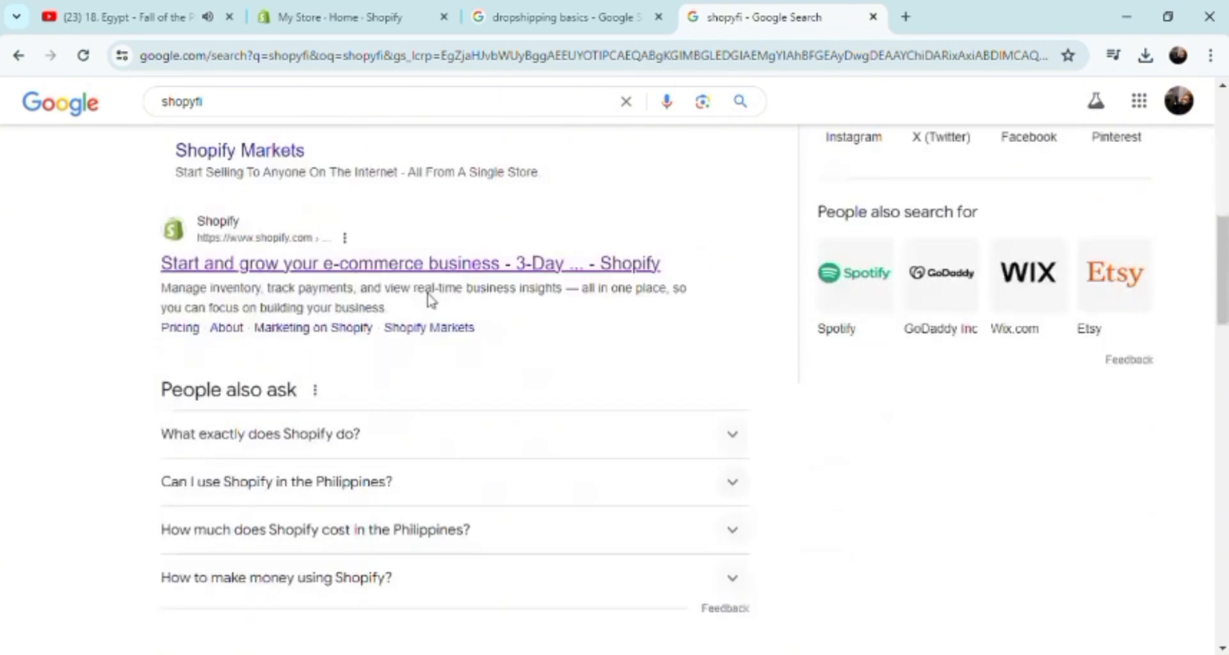
scroll(432, 300, "up", 9)
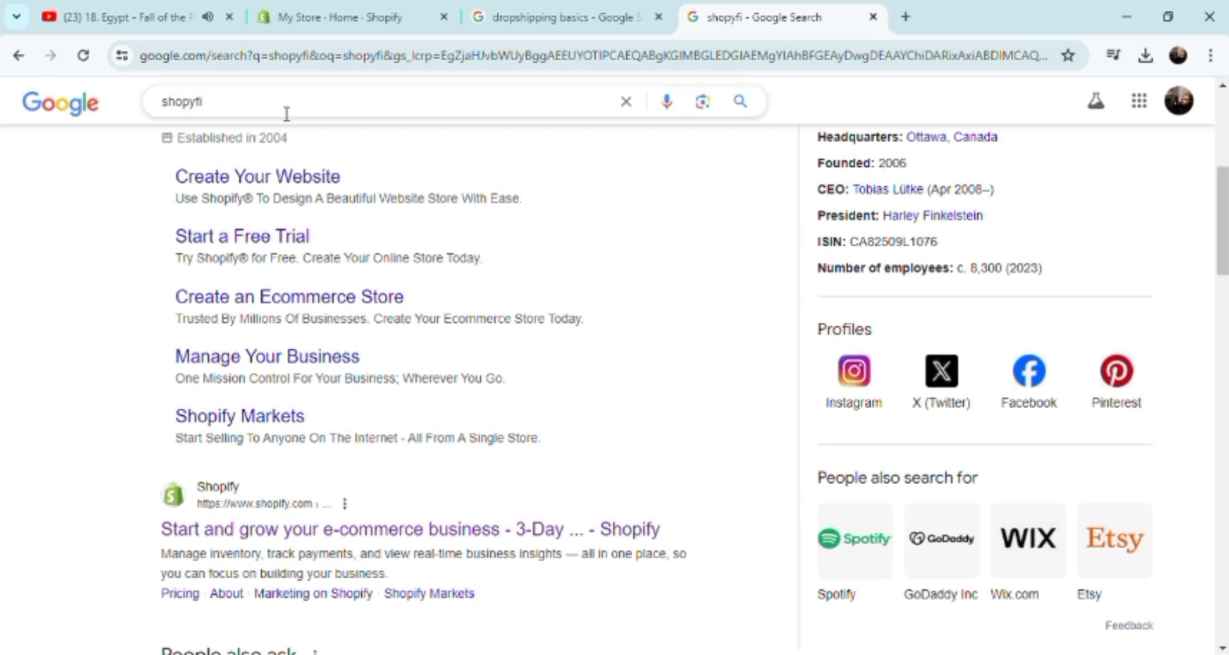
- Return to the Shopify store admin and open its app recommendations
left_click(308, 13)
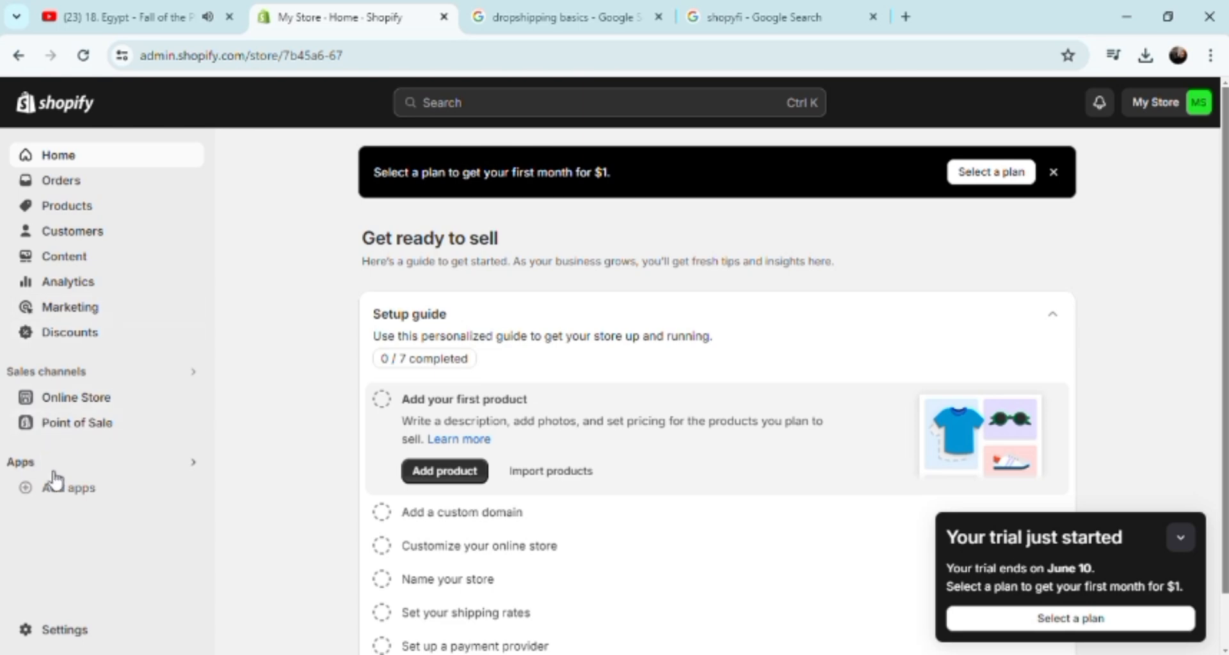
left_click(66, 494)
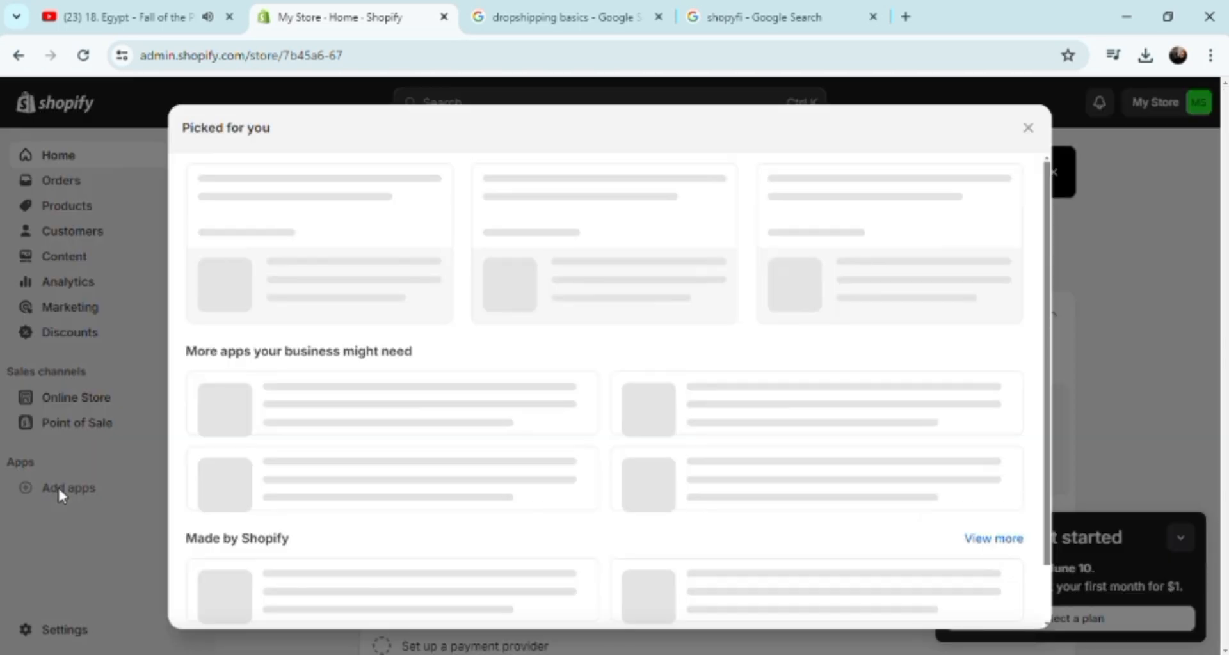